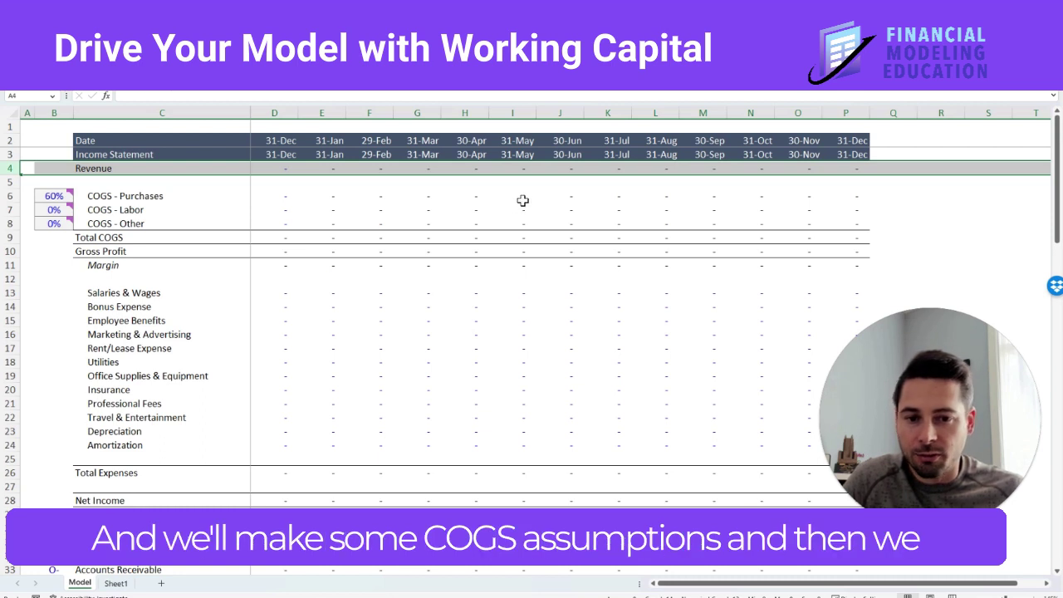
# Review the income statement, balance sheet, cash flow statements and working capital schedules of the three-statement model.
pyautogui.moveTo(522, 200); pyautogui.dragTo(519, 220)
pyautogui.moveTo(522, 294); pyautogui.dragTo(515, 446)
pyautogui.click(519, 498)
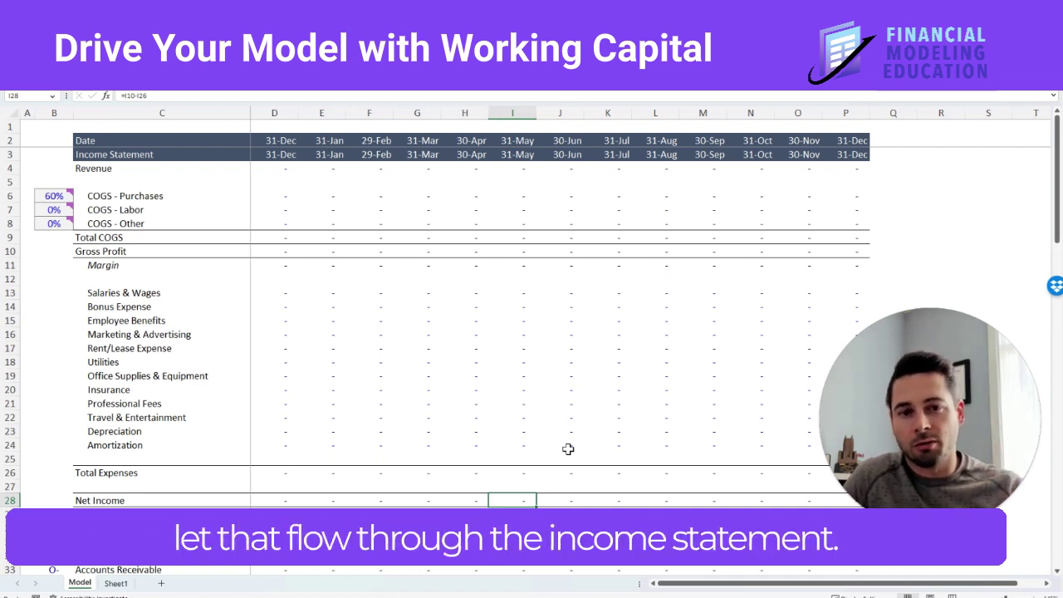
pyautogui.scroll(-9, 557, 429)
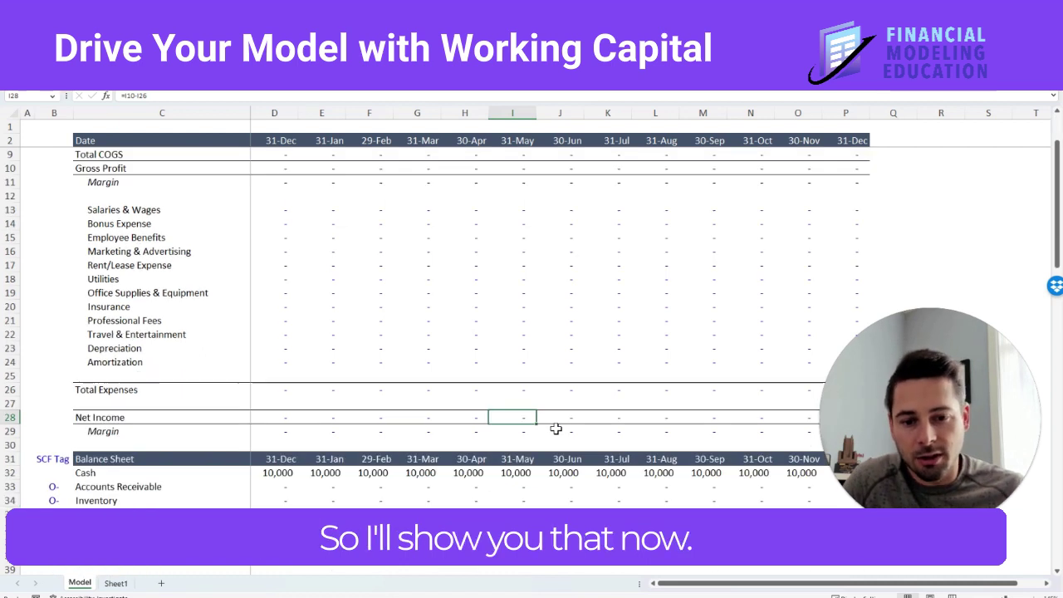
pyautogui.scroll(-6, 557, 429)
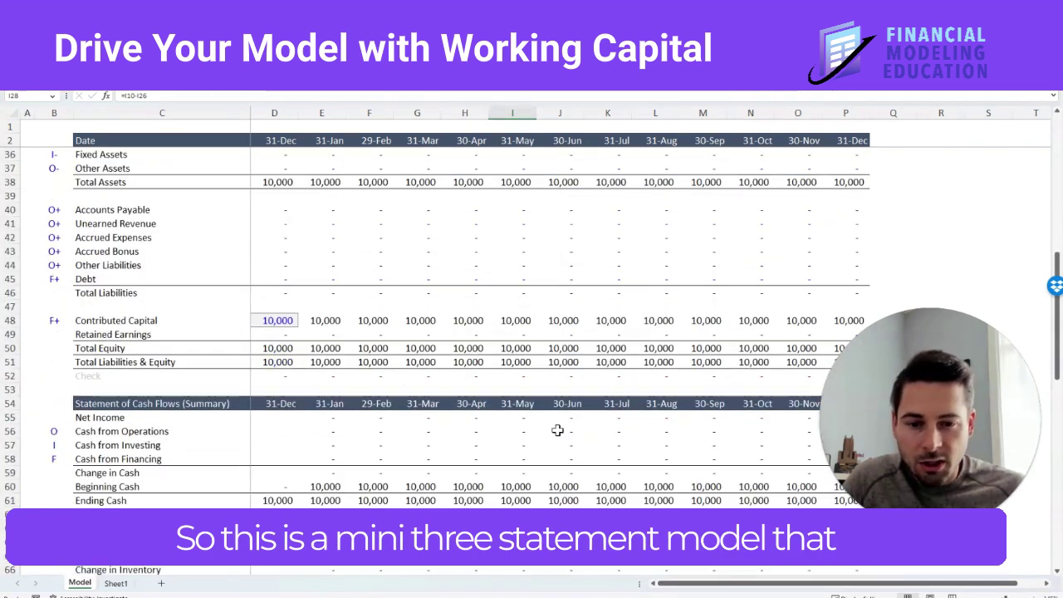
pyautogui.scroll(-9, 559, 429)
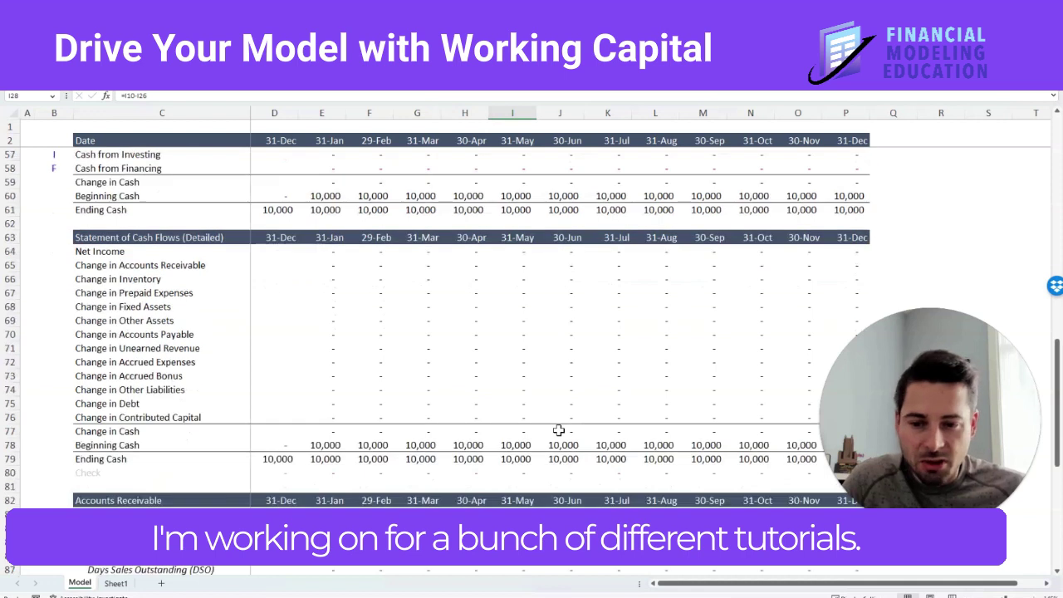
pyautogui.scroll(-2, 559, 429)
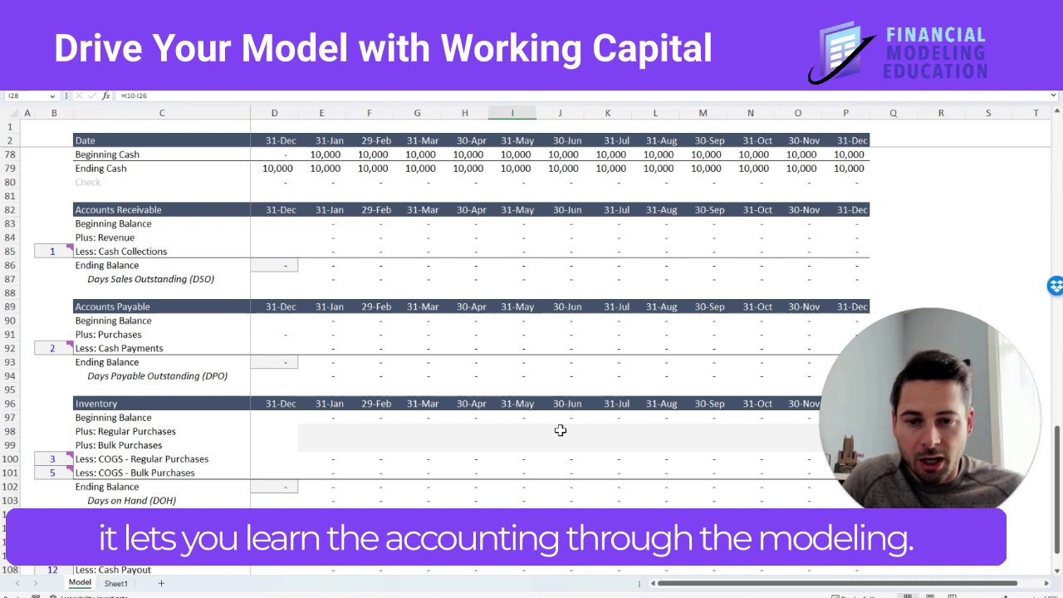
# Examine the December contributed capital and cash on the balance sheet, plus the monthly line items of the income statement.
pyautogui.scroll(13, 560, 429)
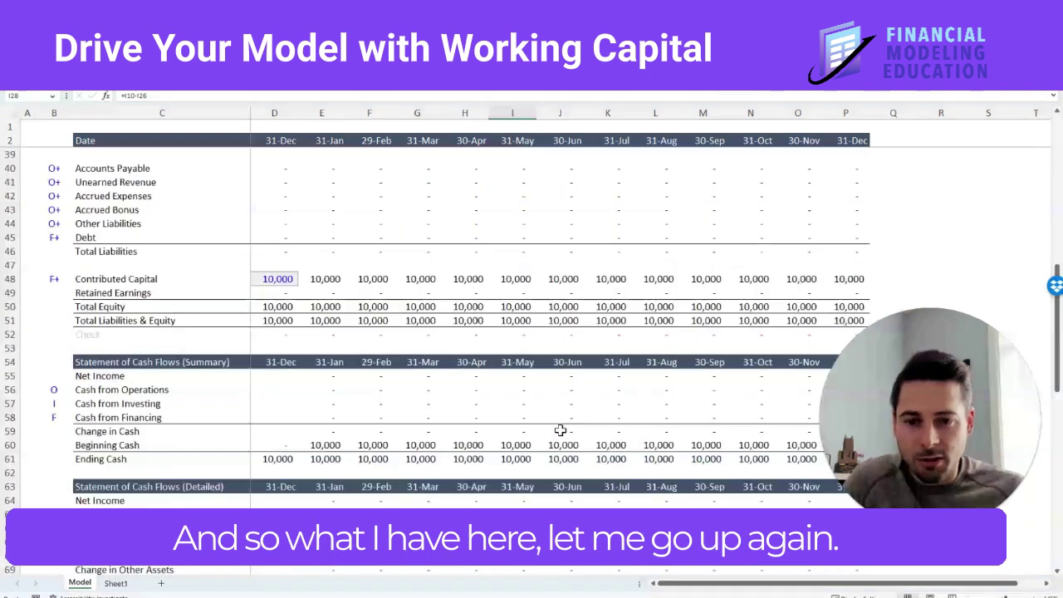
pyautogui.scroll(4, 560, 429)
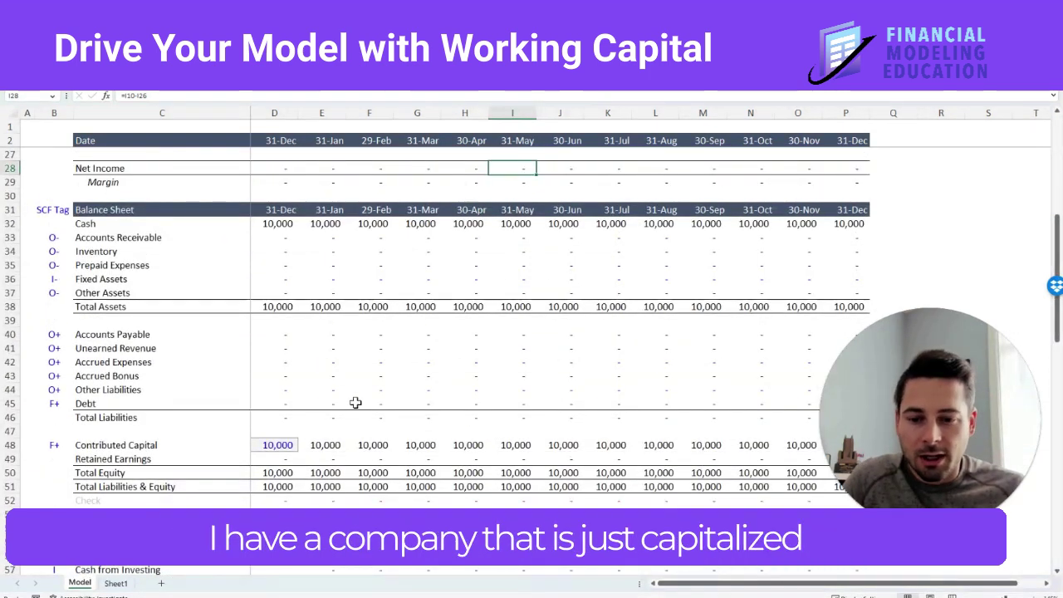
pyautogui.click(285, 445)
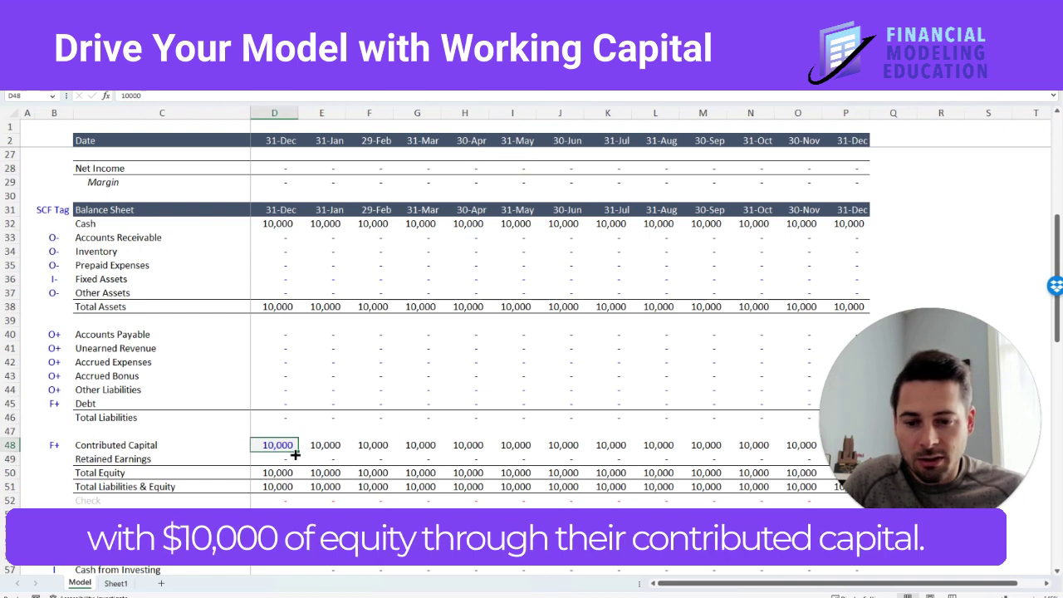
pyautogui.click(10, 445)
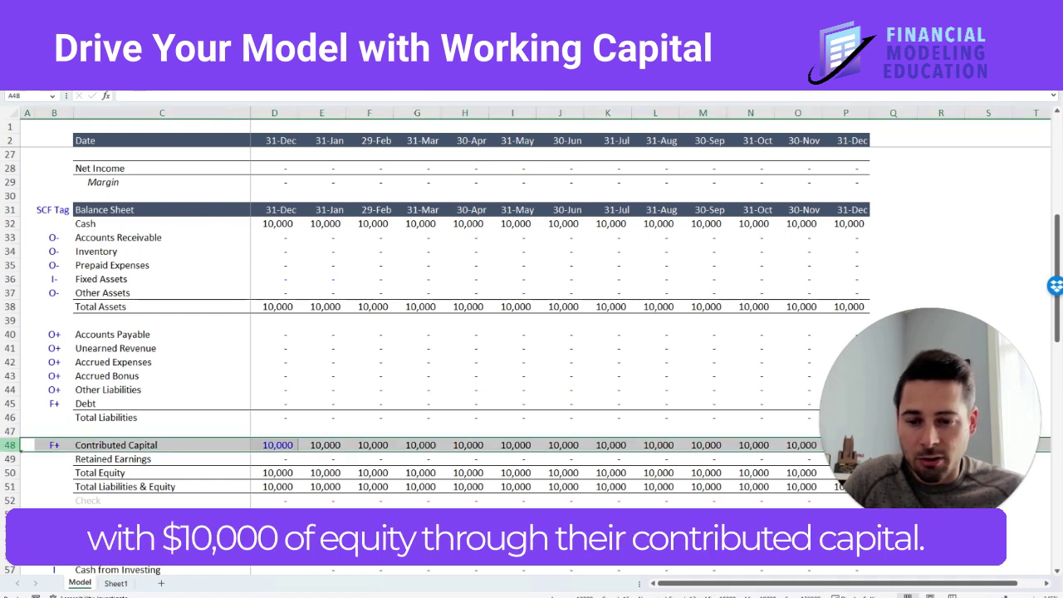
pyautogui.click(286, 226)
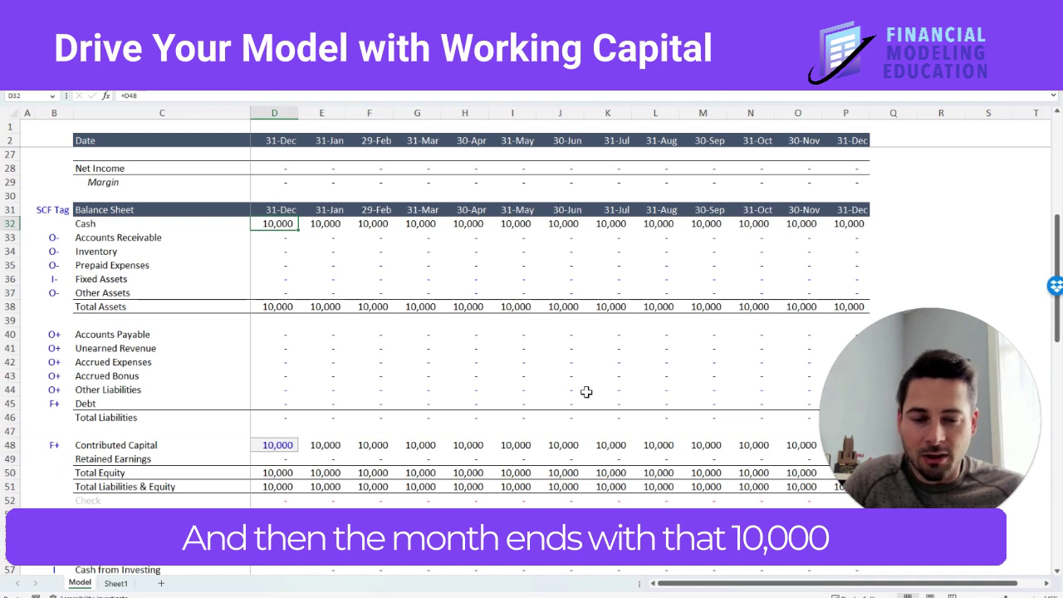
pyautogui.scroll(4, 646, 351)
pyautogui.scroll(4, 646, 351)
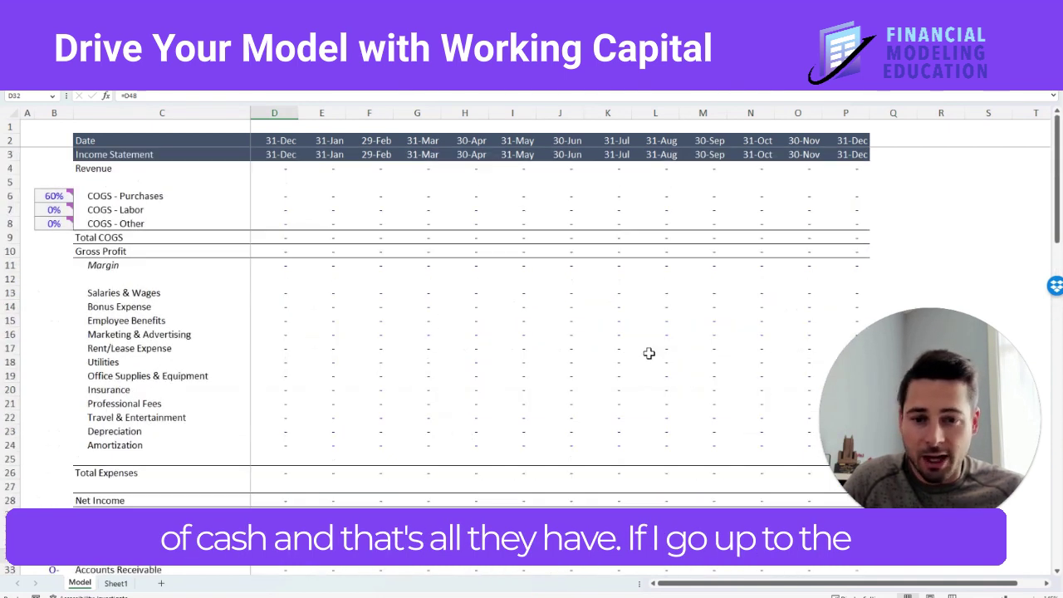
pyautogui.moveTo(285, 168); pyautogui.dragTo(780, 445)
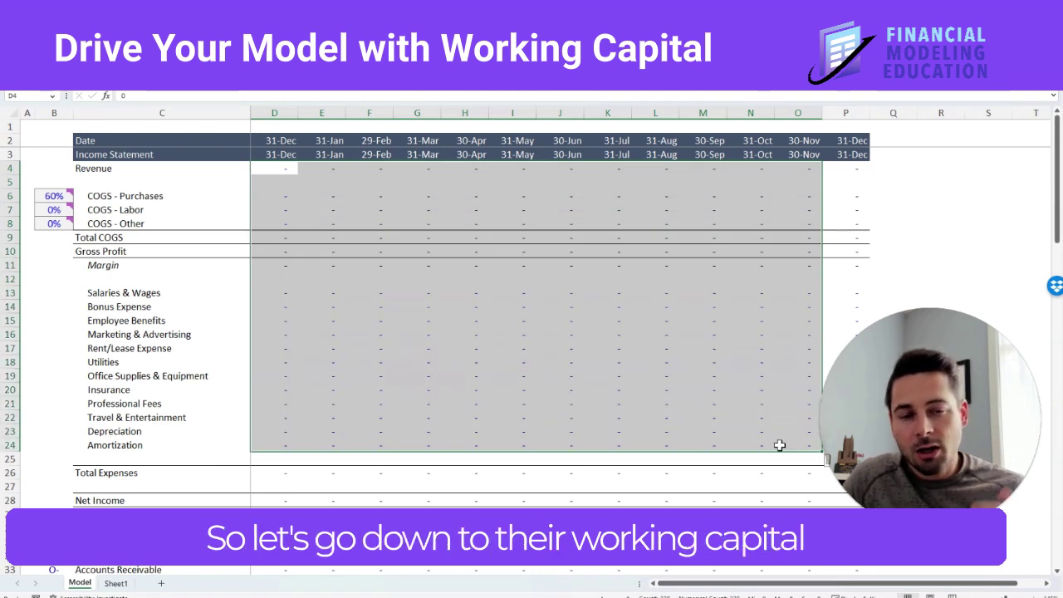
# Enter a regular inventory purchase of 1000 for 31-Jan in the Inventory schedule.
pyautogui.scroll(-4, 628, 437)
pyautogui.scroll(-11, 628, 437)
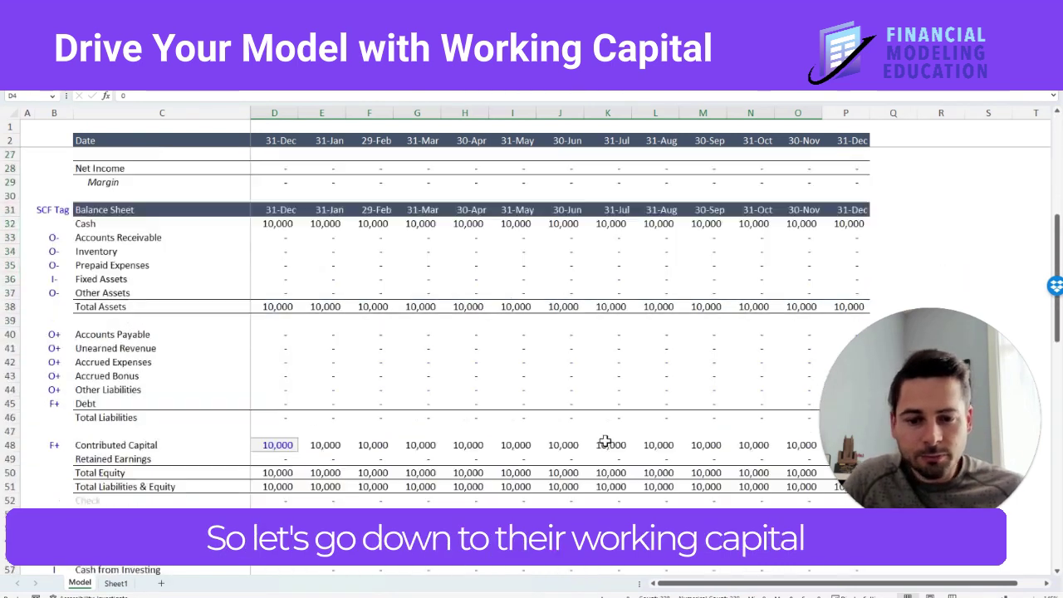
pyautogui.scroll(-5, 580, 445)
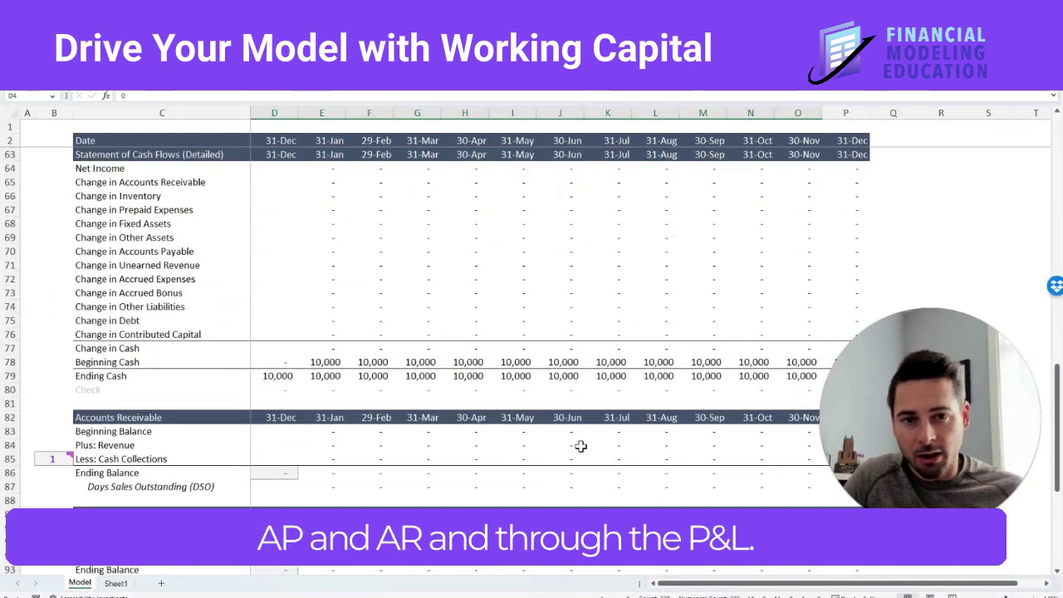
pyautogui.scroll(-6, 582, 447)
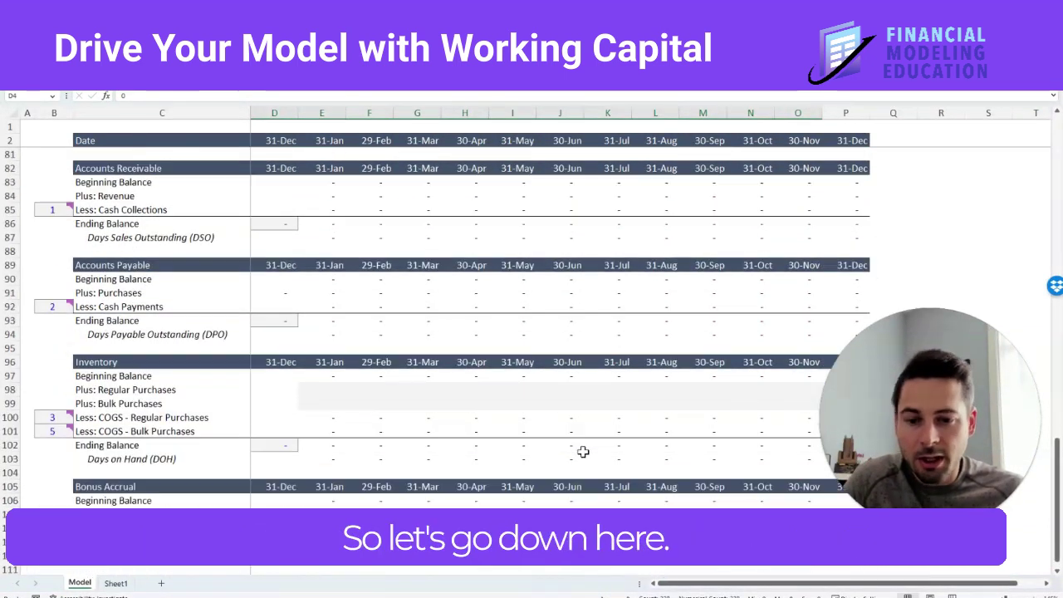
pyautogui.click(289, 446)
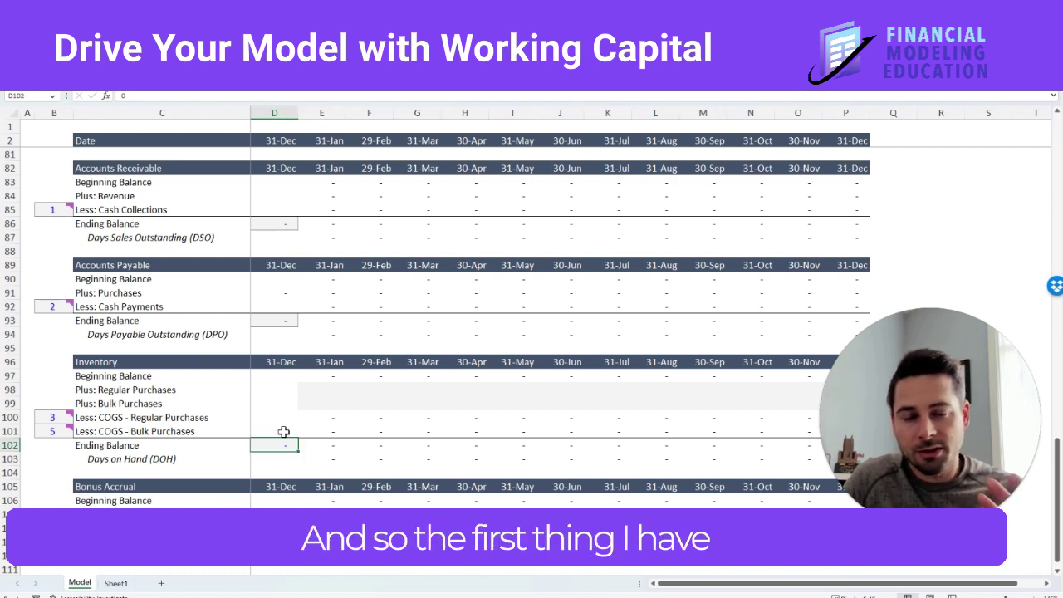
pyautogui.click(321, 389)
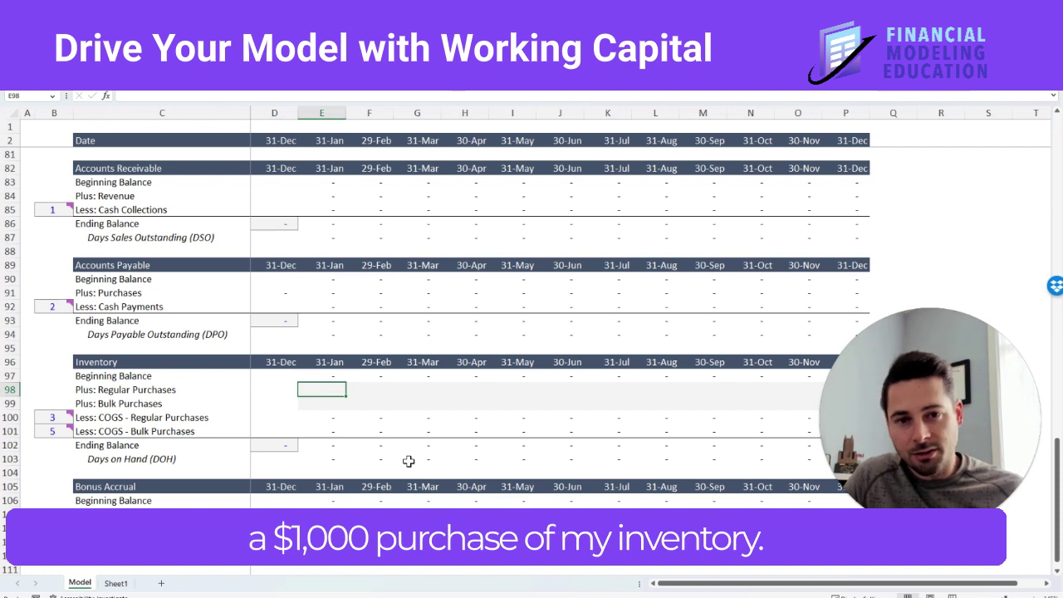
pyautogui.write('1000')
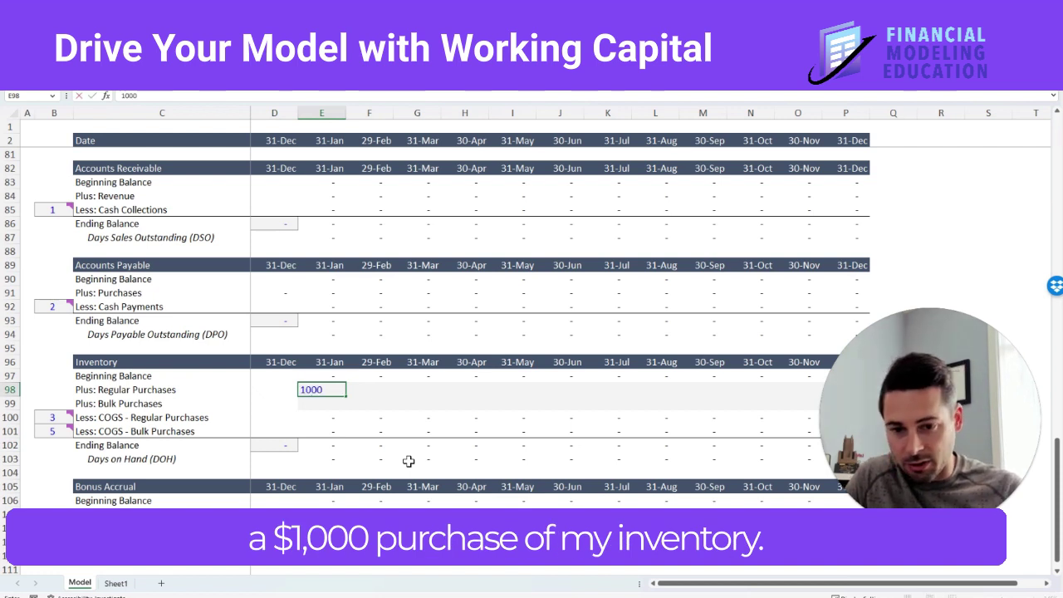
pyautogui.press('Return')
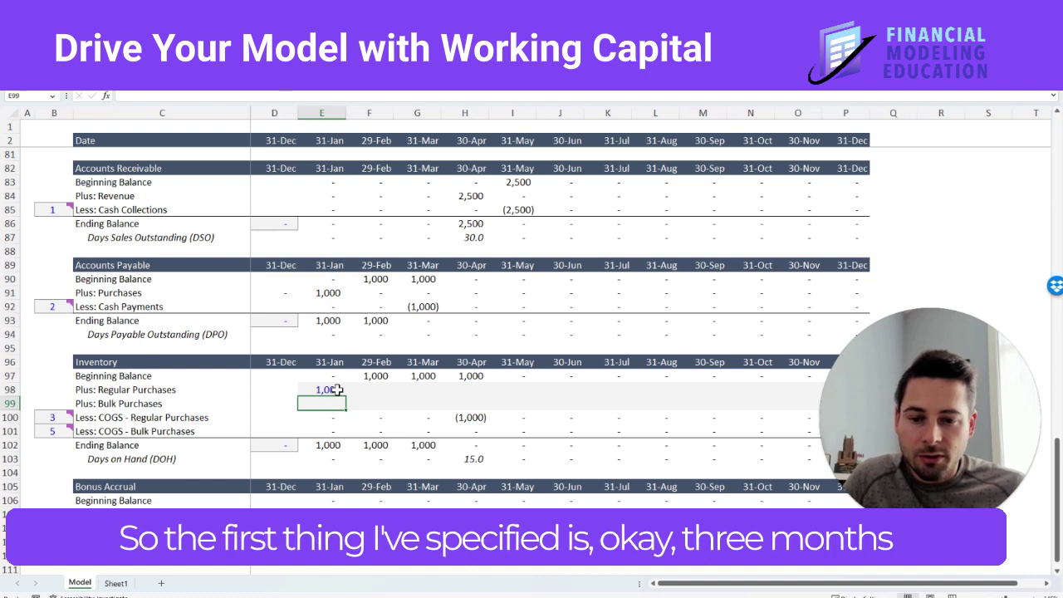
# Inspect the COGS delay assumption for regular purchases and the 30-Apr COGS formula against the January purchase in the Inventory schedule.
pyautogui.click(55, 418)
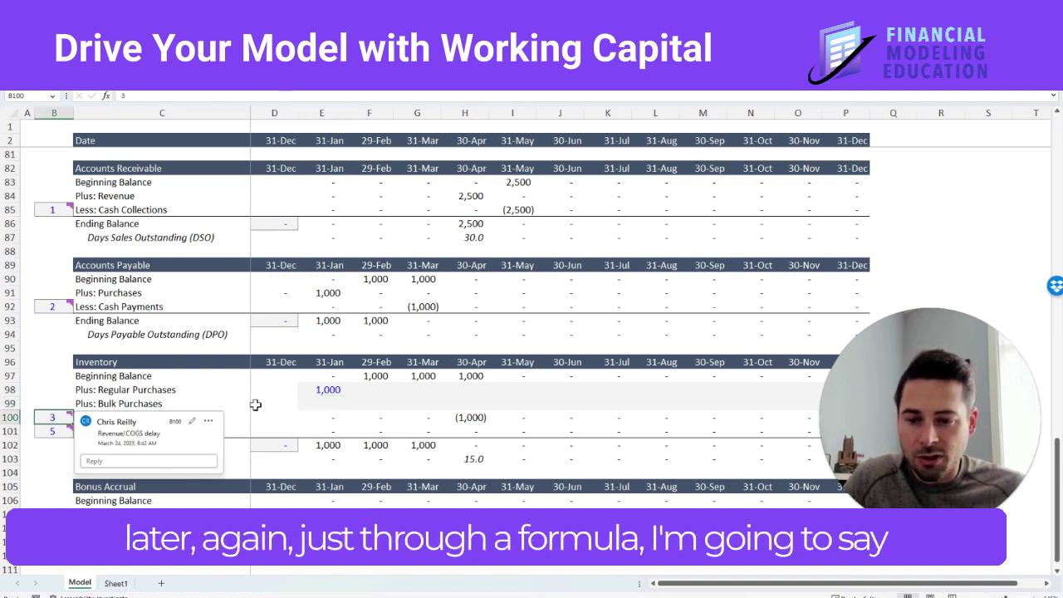
pyautogui.click(478, 417)
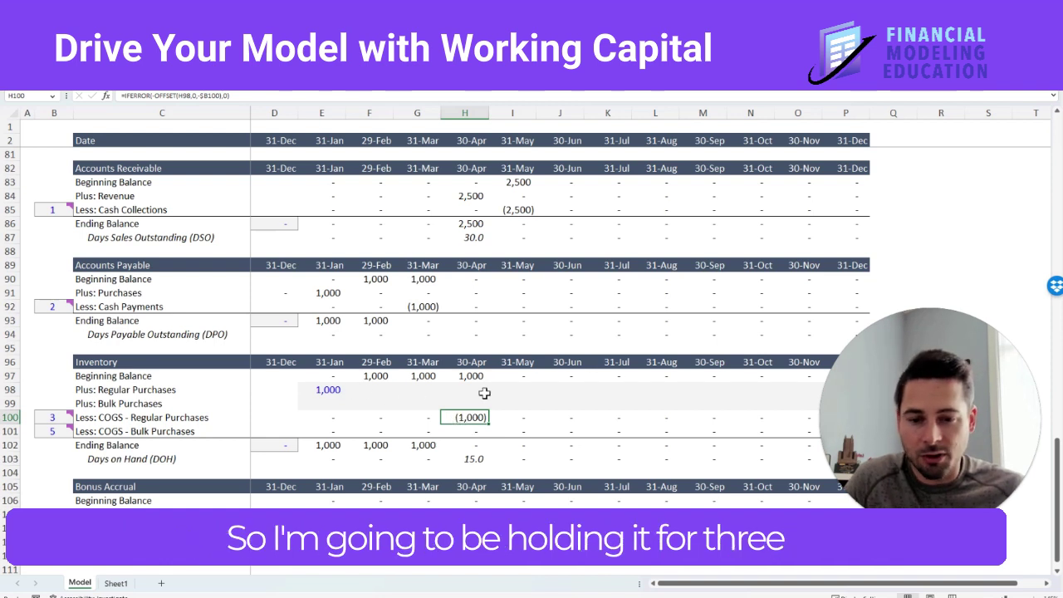
pyautogui.click(320, 391)
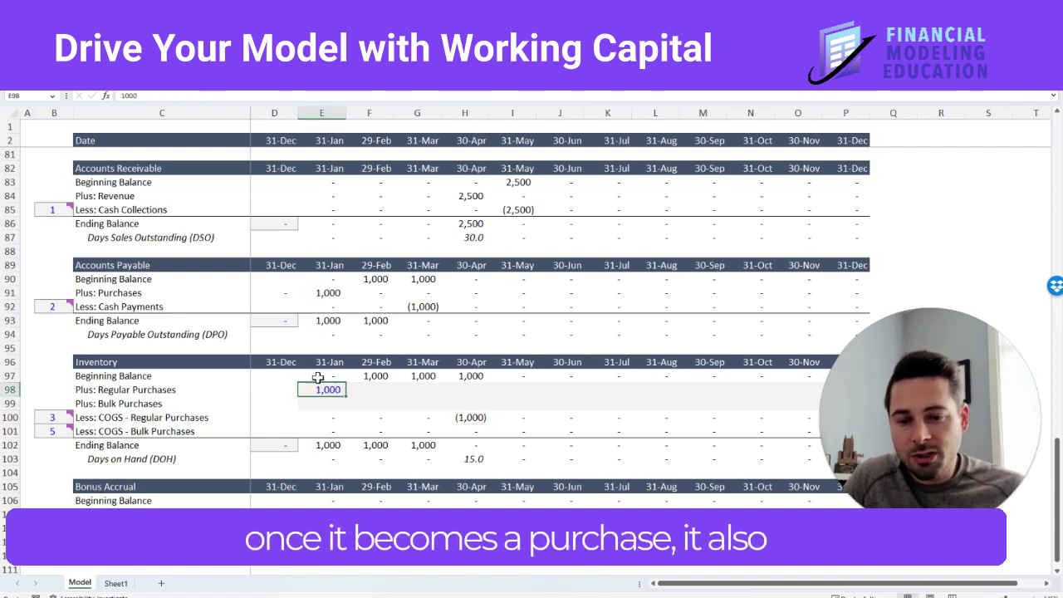
# Inspect the Accounts Payable schedule's January purchase, cash payment delay assumption and 31-Mar cash payment.
pyautogui.click(329, 293)
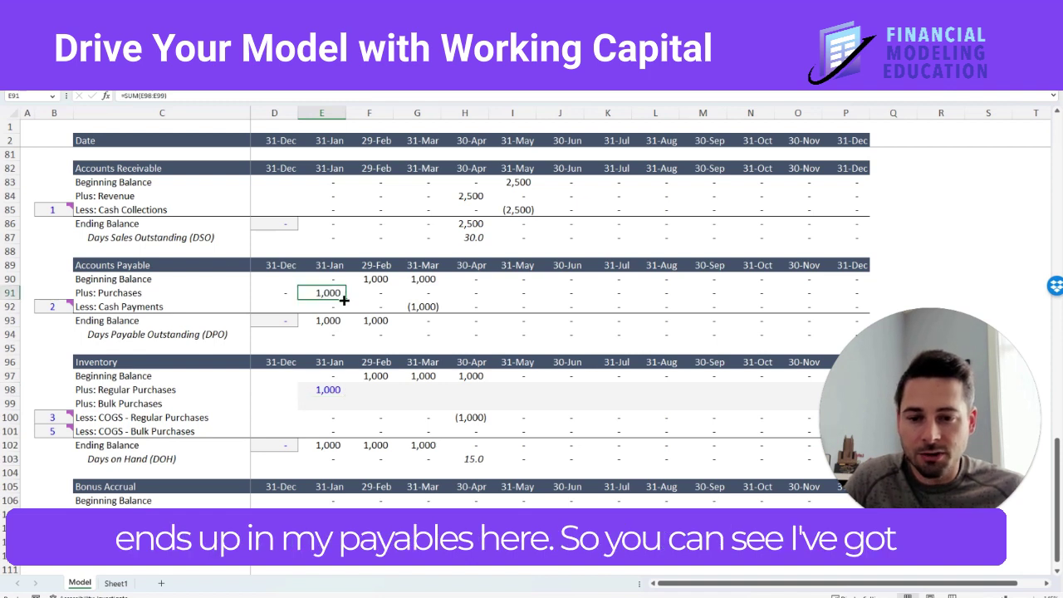
pyautogui.moveTo(119, 264); pyautogui.dragTo(440, 327)
pyautogui.click(51, 306)
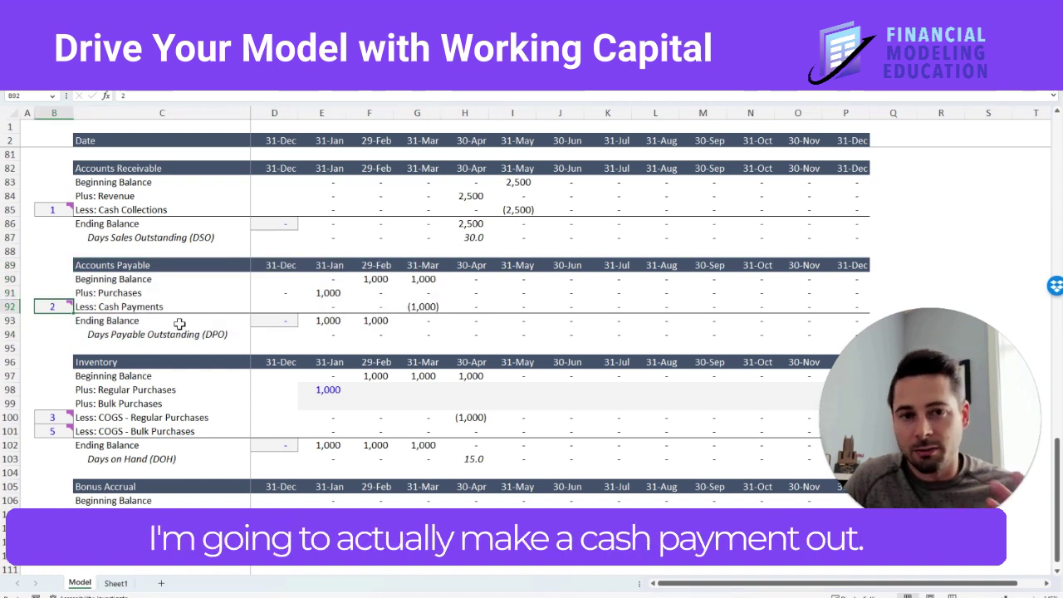
pyautogui.click(331, 292)
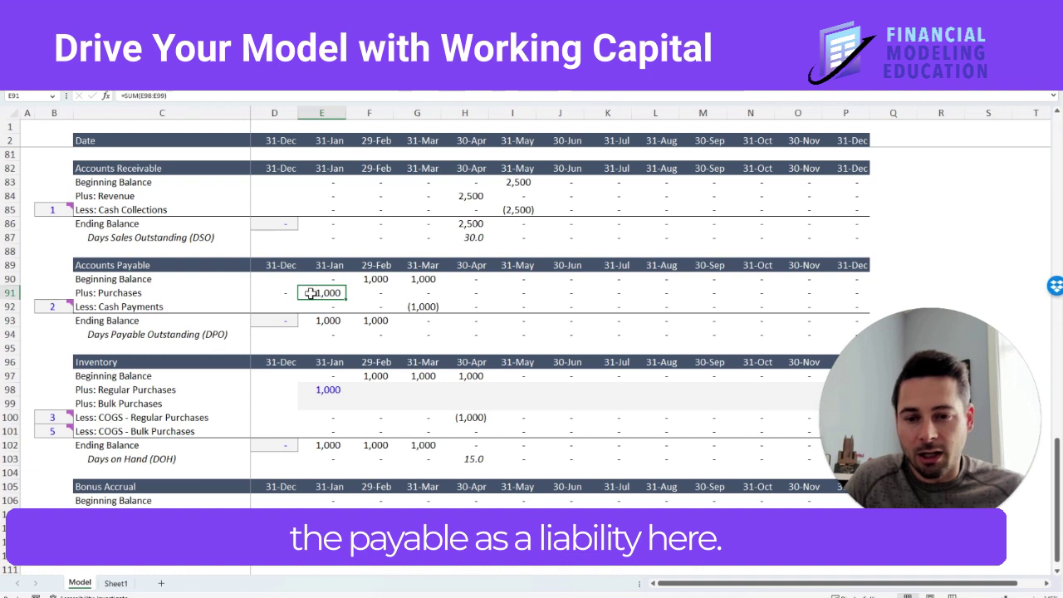
pyautogui.click(419, 306)
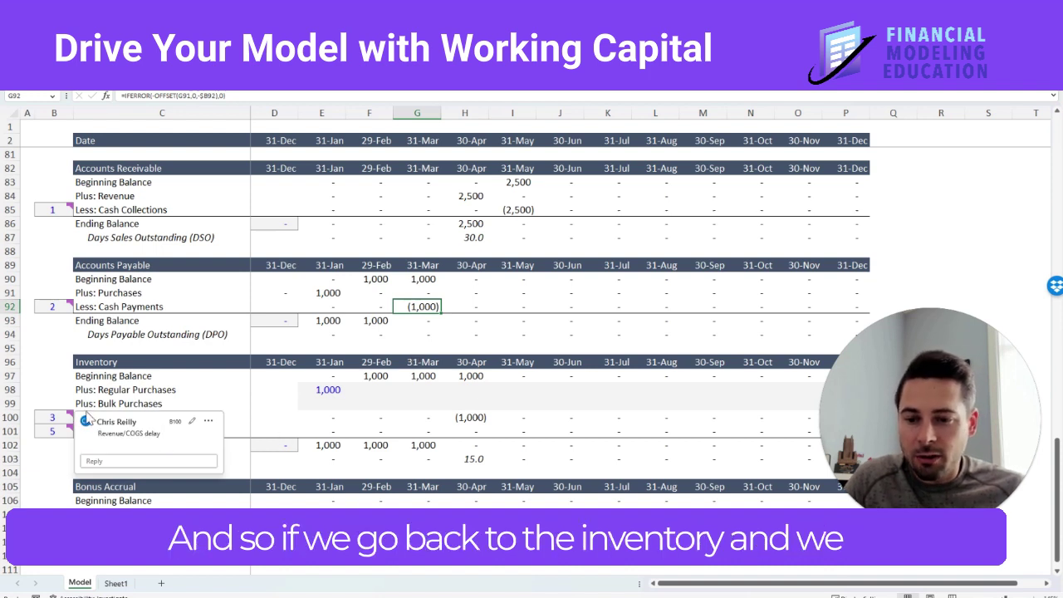
# Trace the regular-purchase COGS to the income statement, checking April's COGS - Purchases, Revenue and gross margin against the purchases margin assumption.
pyautogui.click(12, 416)
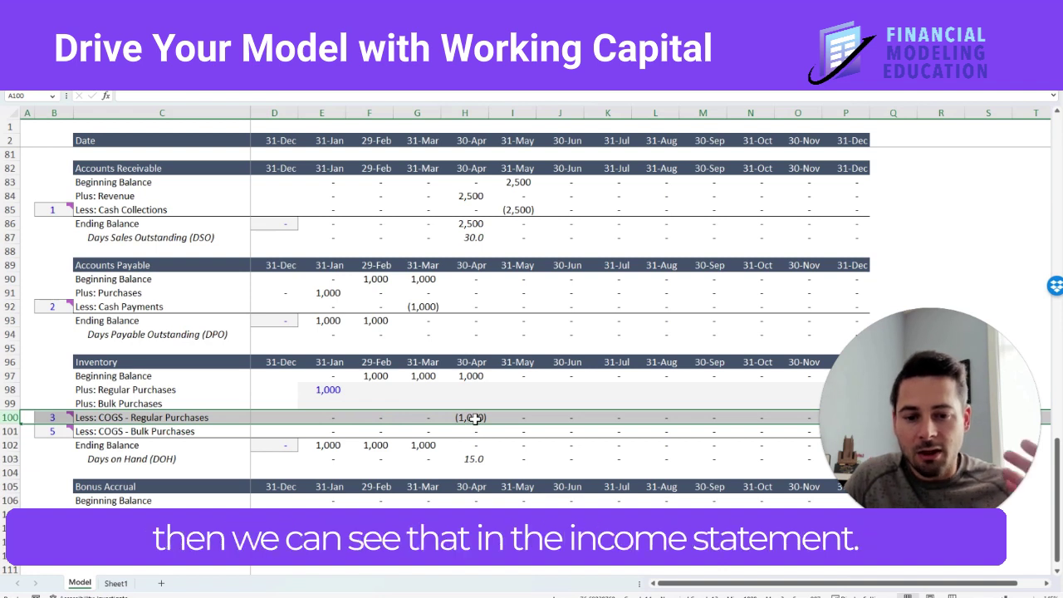
pyautogui.scroll(10, 486, 366)
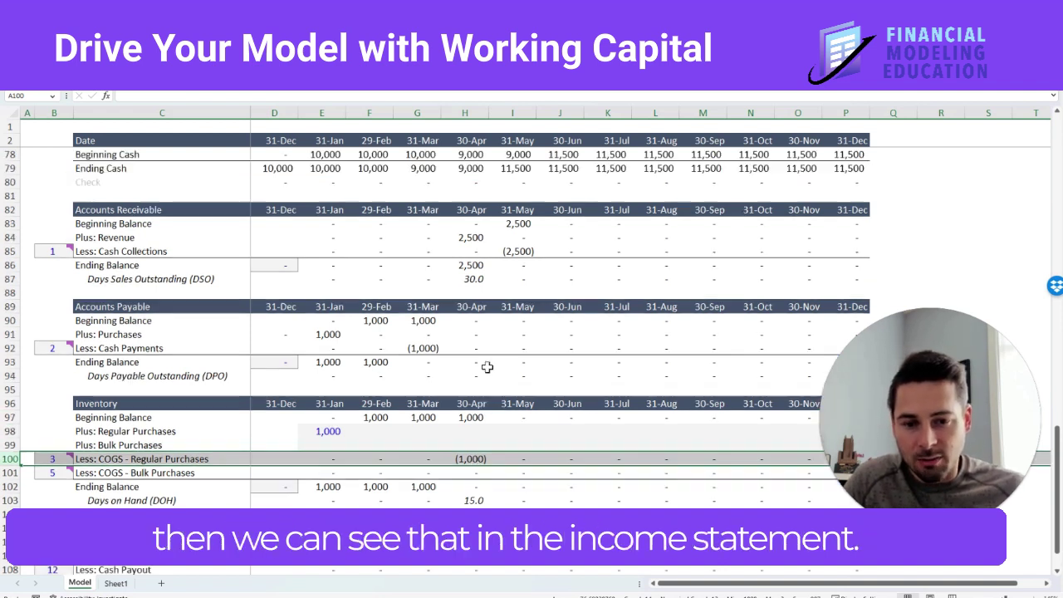
pyautogui.scroll(17, 486, 366)
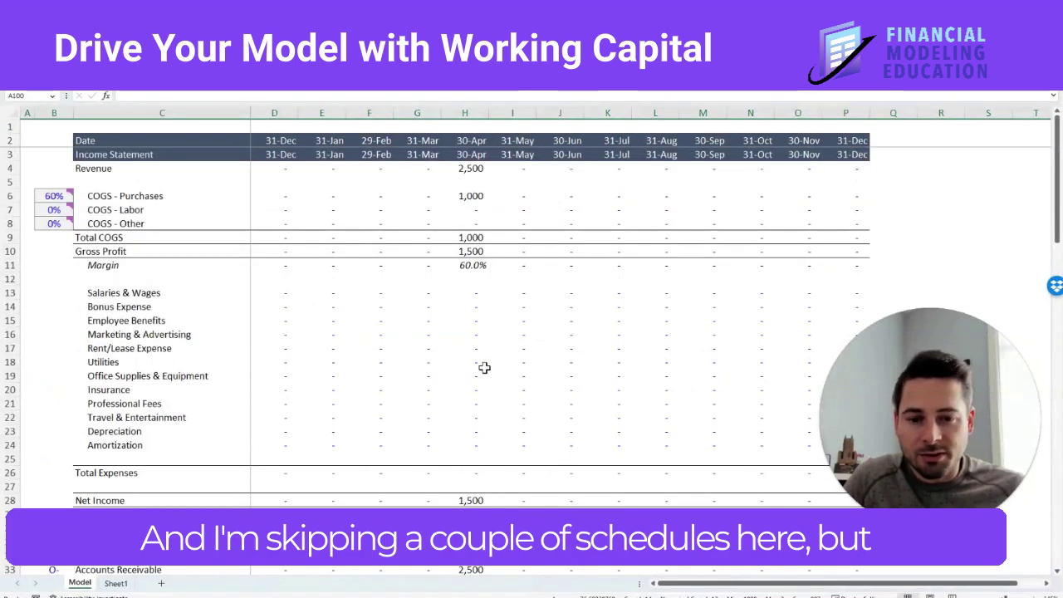
pyautogui.click(471, 197)
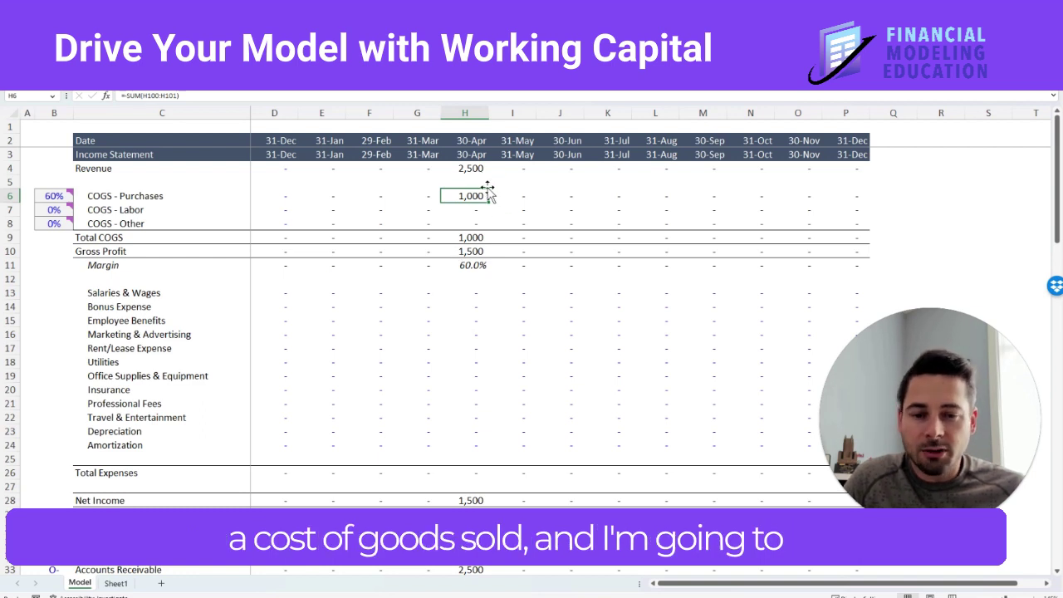
pyautogui.click(471, 168)
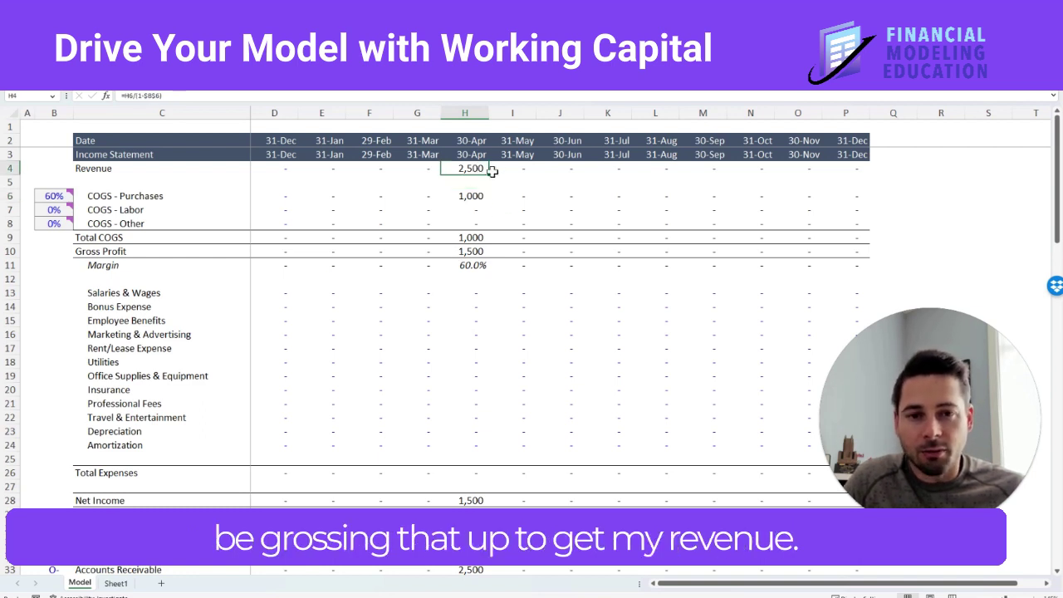
pyautogui.click(51, 198)
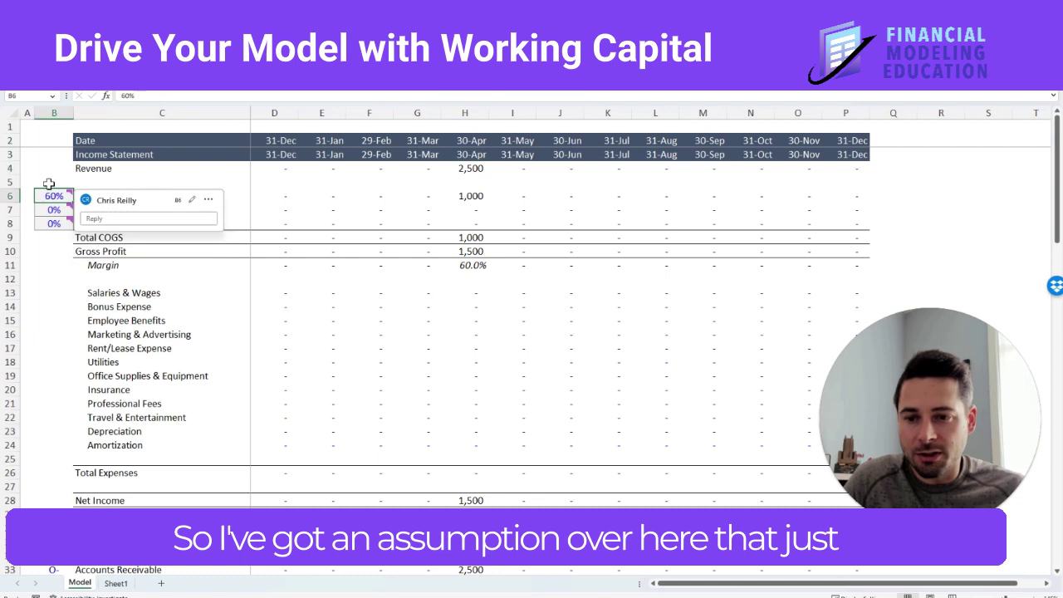
pyautogui.click(478, 195)
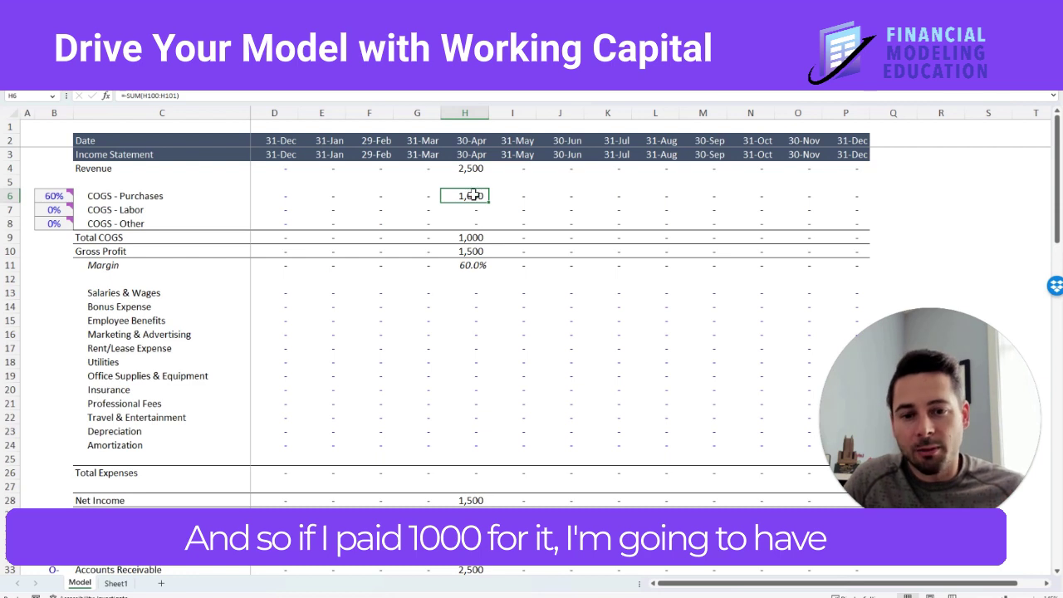
pyautogui.click(469, 168)
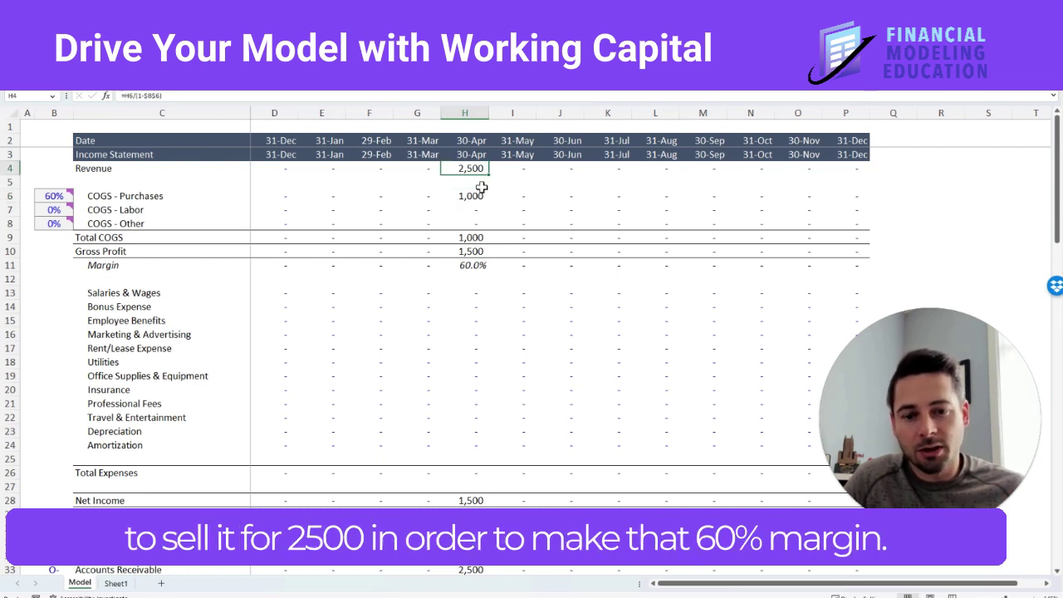
pyautogui.click(475, 265)
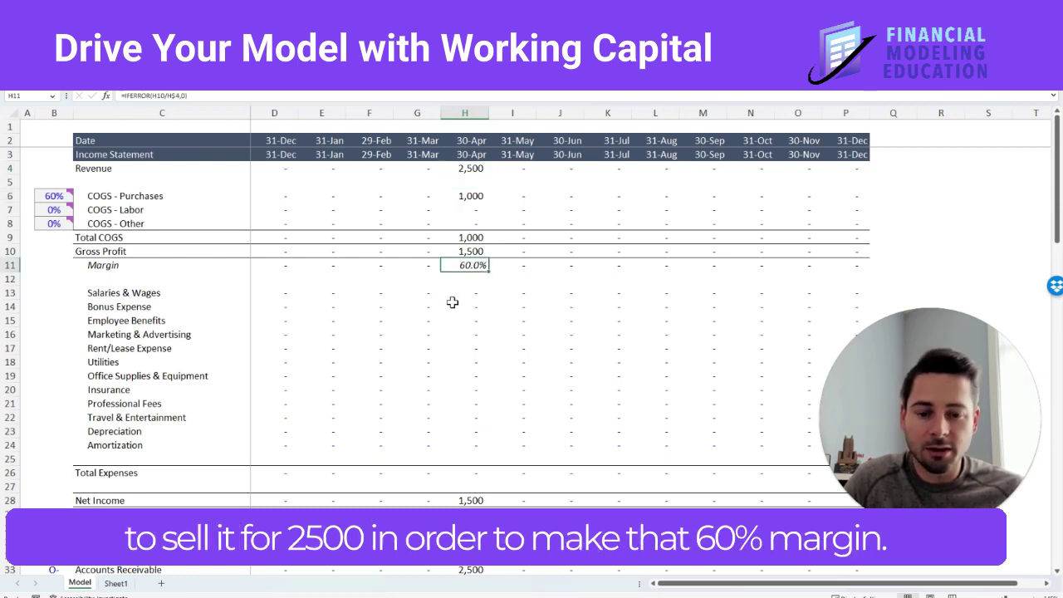
# Follow April's net income to the Accounts Receivable schedule, checking the 30-Apr COGS and revenue, cash collection delay assumption and 31-May collection.
pyautogui.click(470, 499)
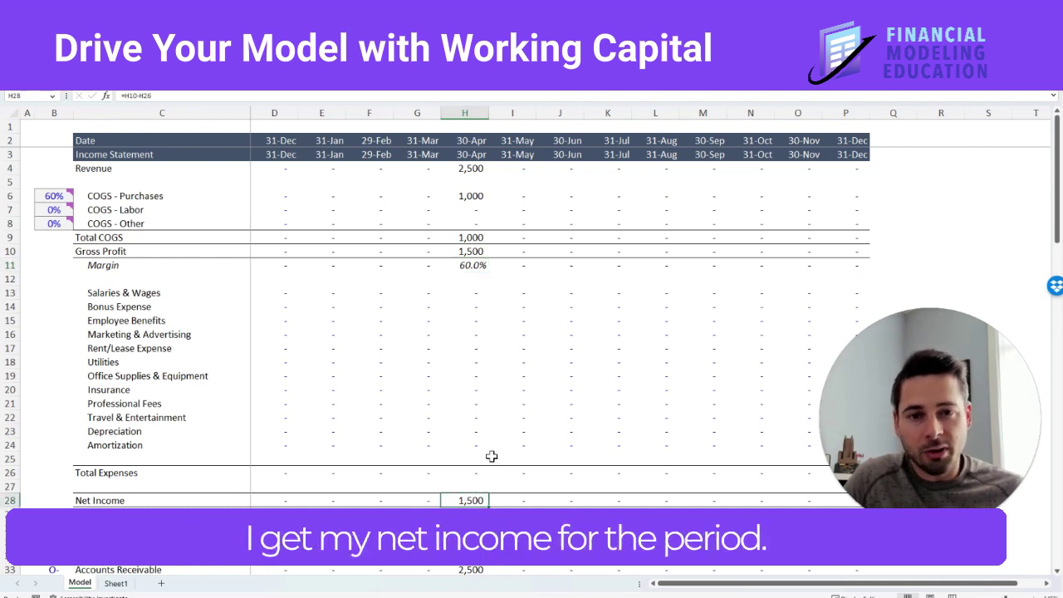
pyautogui.scroll(-10, 491, 456)
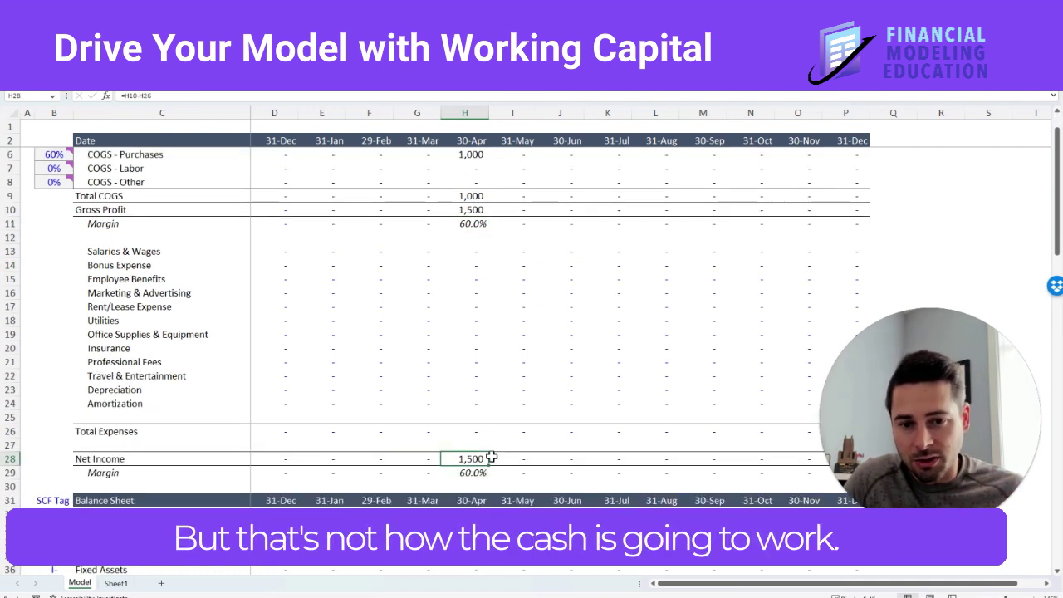
pyautogui.scroll(-7, 491, 456)
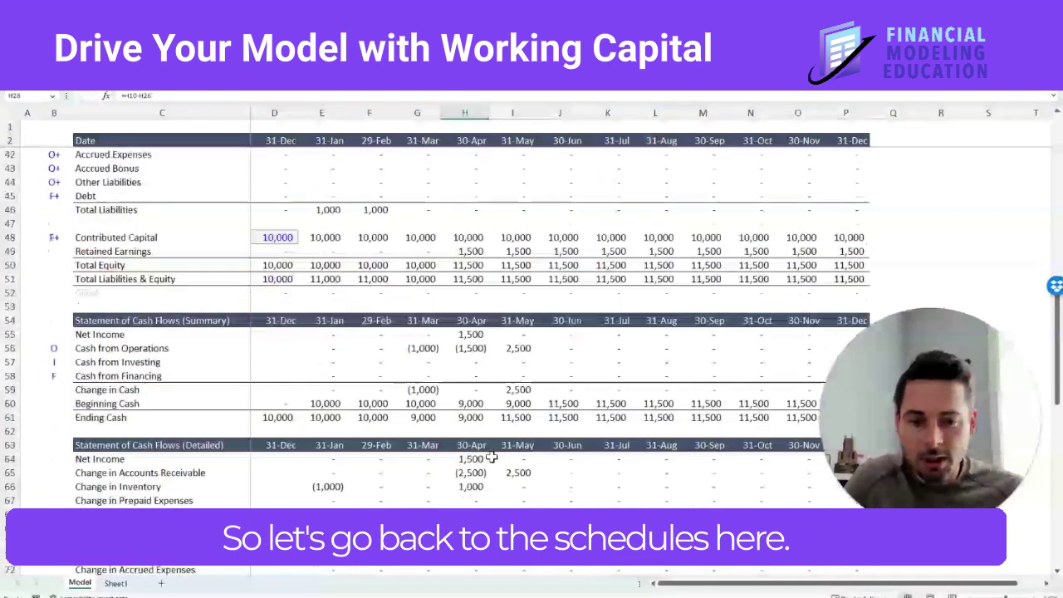
pyautogui.scroll(-8, 495, 458)
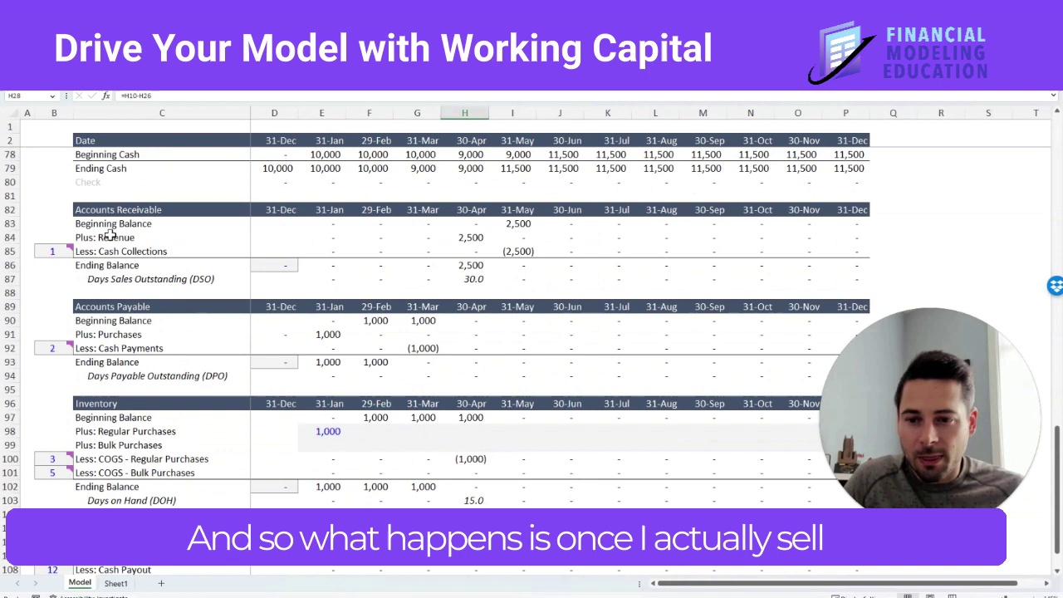
pyautogui.click(477, 459)
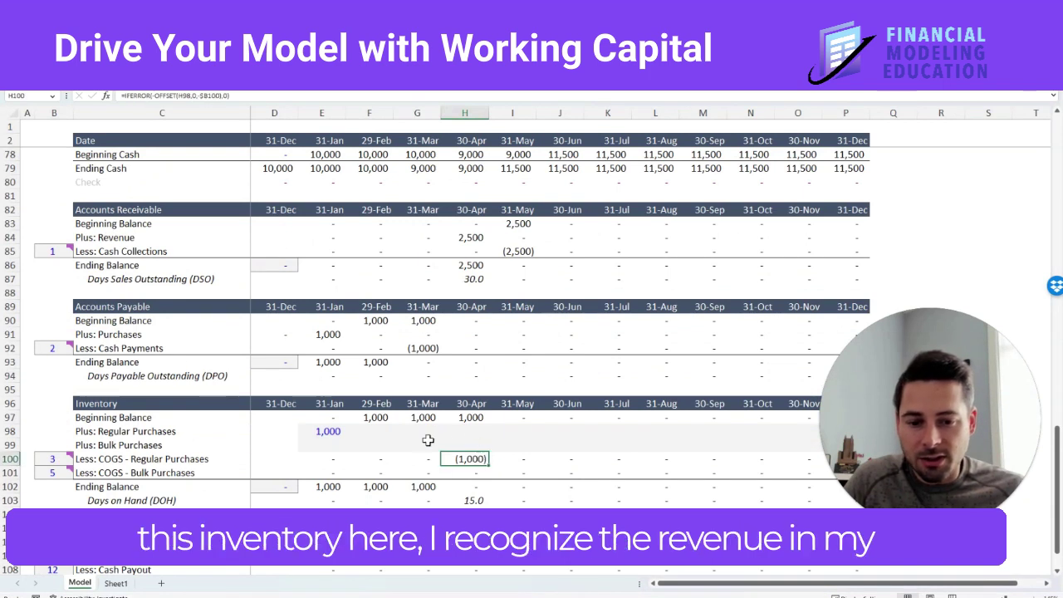
pyautogui.click(473, 236)
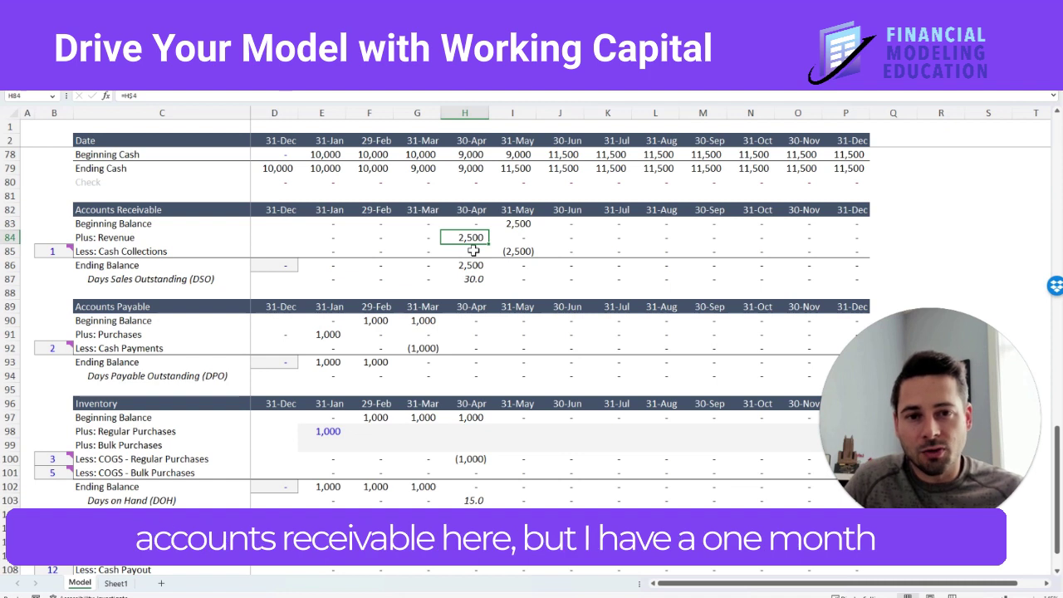
pyautogui.click(56, 249)
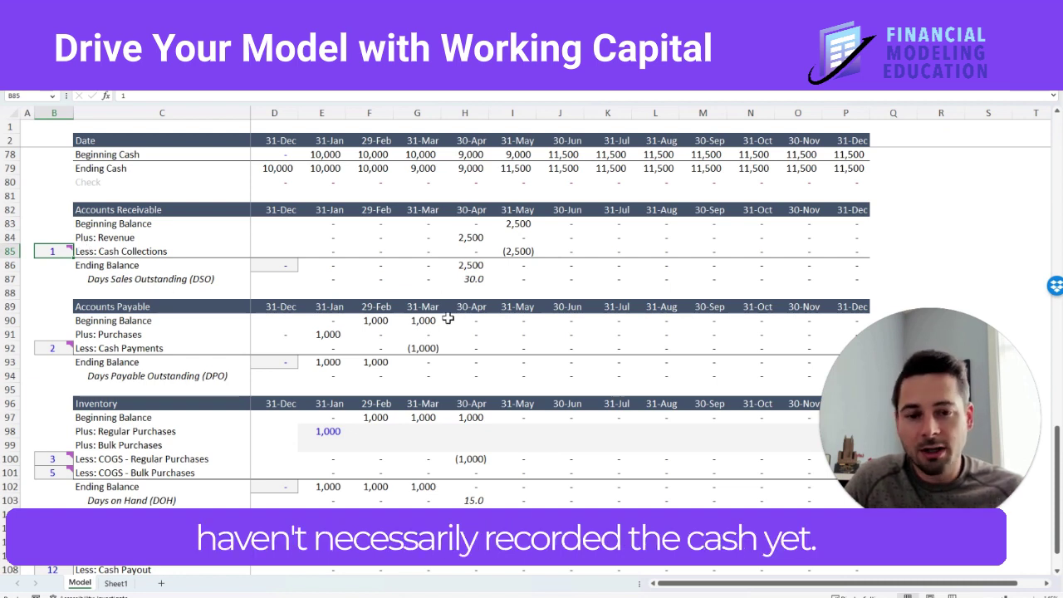
pyautogui.click(523, 252)
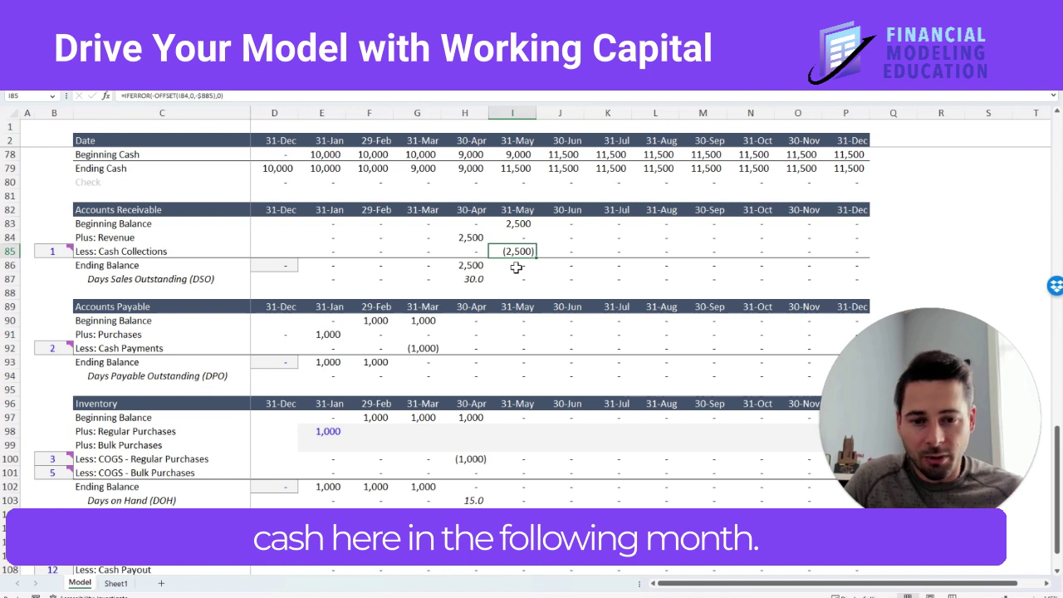
# Compare Cash from Operations for March, April and May with April's Net Income in the summary Statement of Cash Flows.
pyautogui.scroll(6, 519, 268)
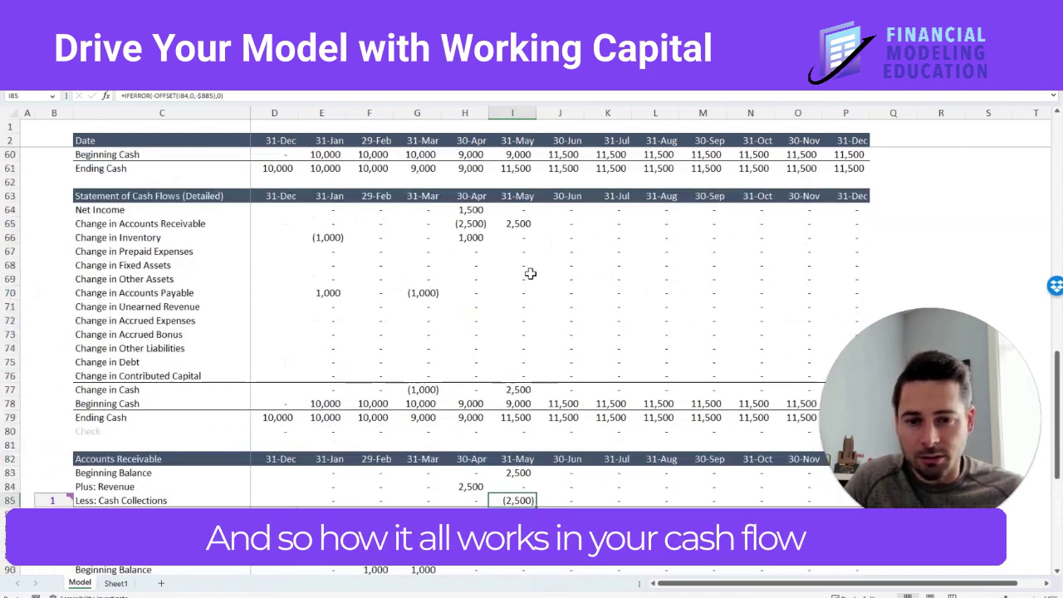
pyautogui.scroll(5, 529, 273)
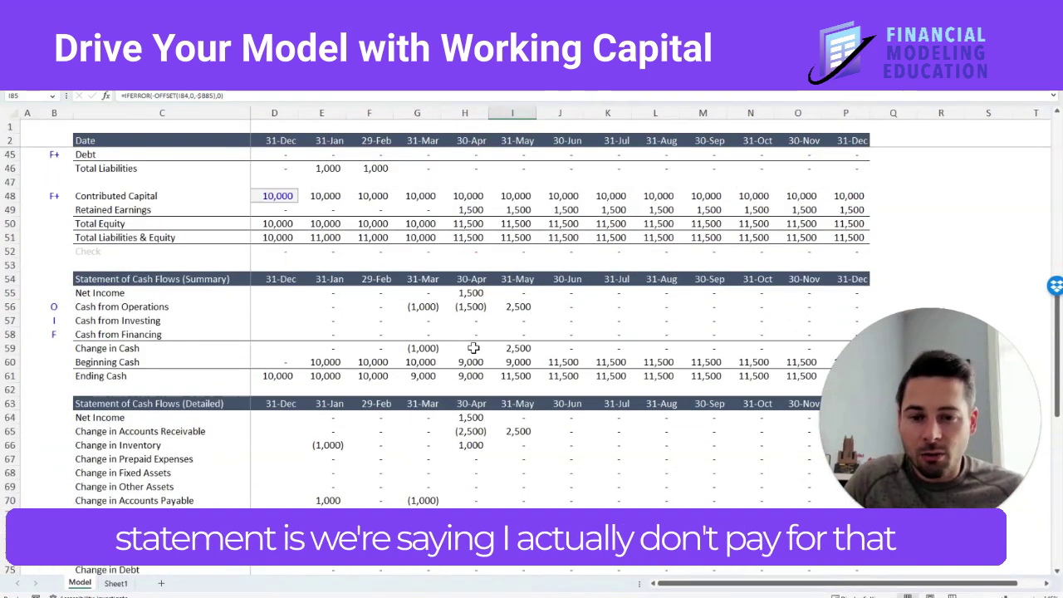
pyautogui.click(423, 307)
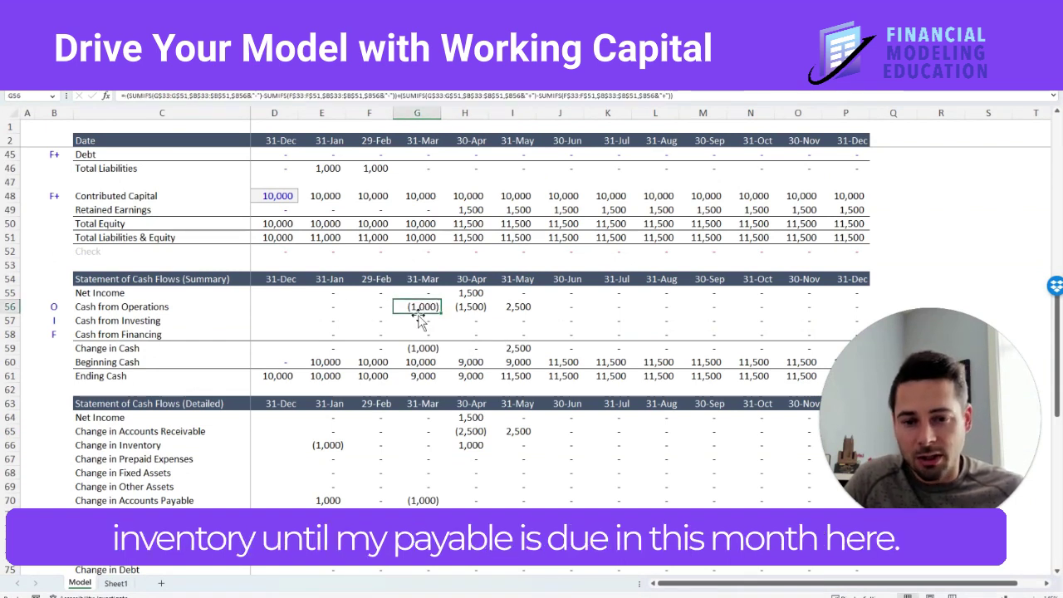
pyautogui.click(479, 295)
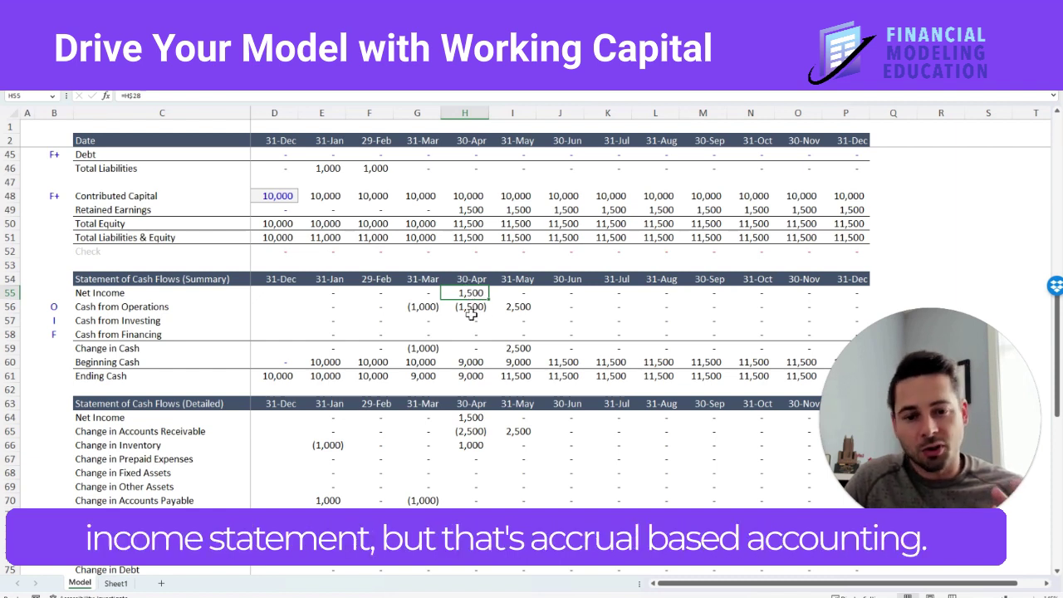
pyautogui.click(470, 309)
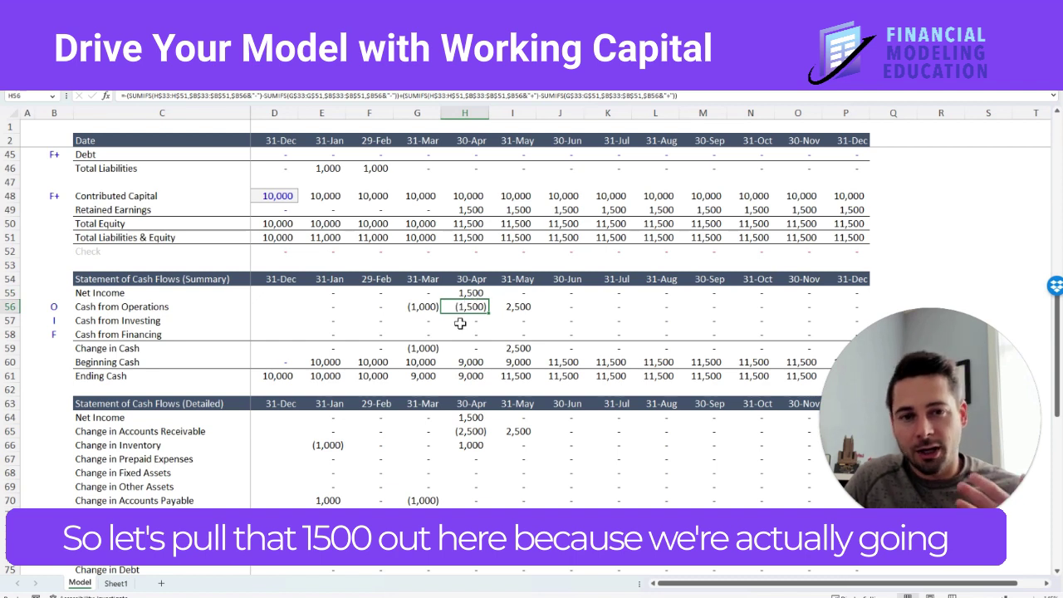
pyautogui.click(518, 307)
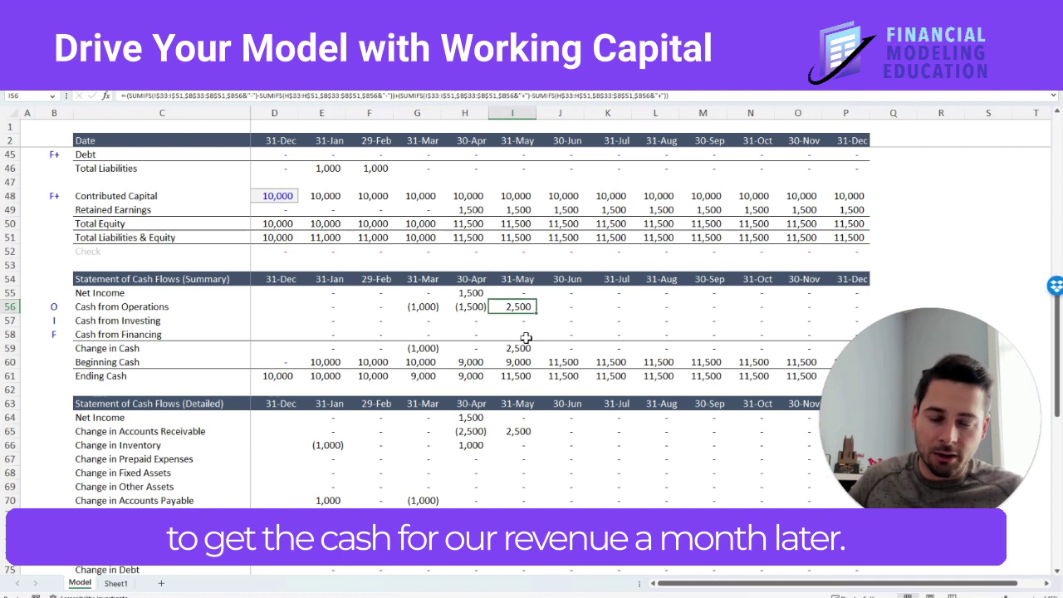
pyautogui.moveTo(474, 304); pyautogui.dragTo(474, 306)
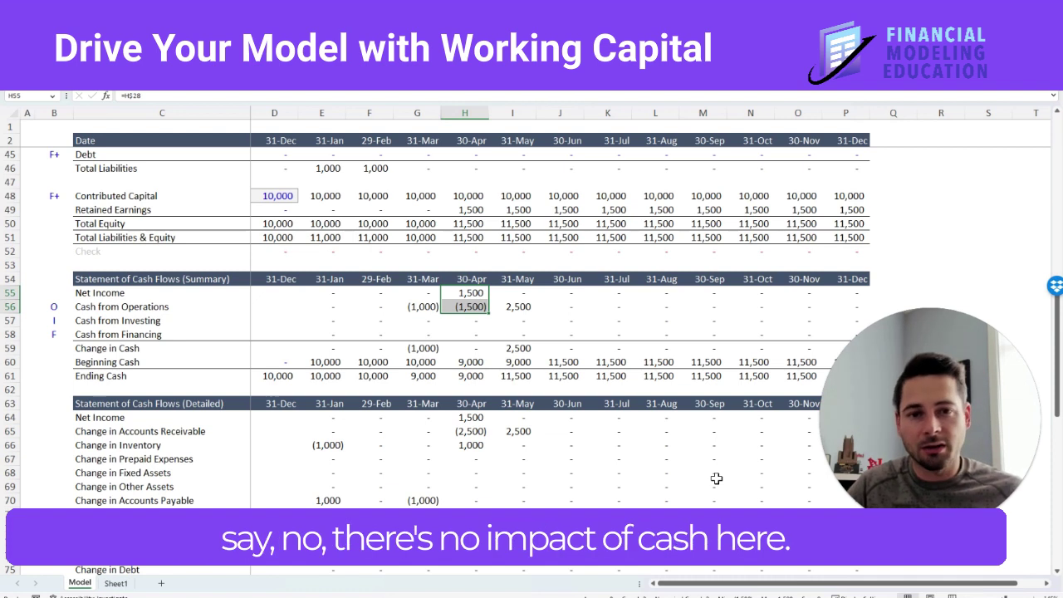
pyautogui.click(421, 306)
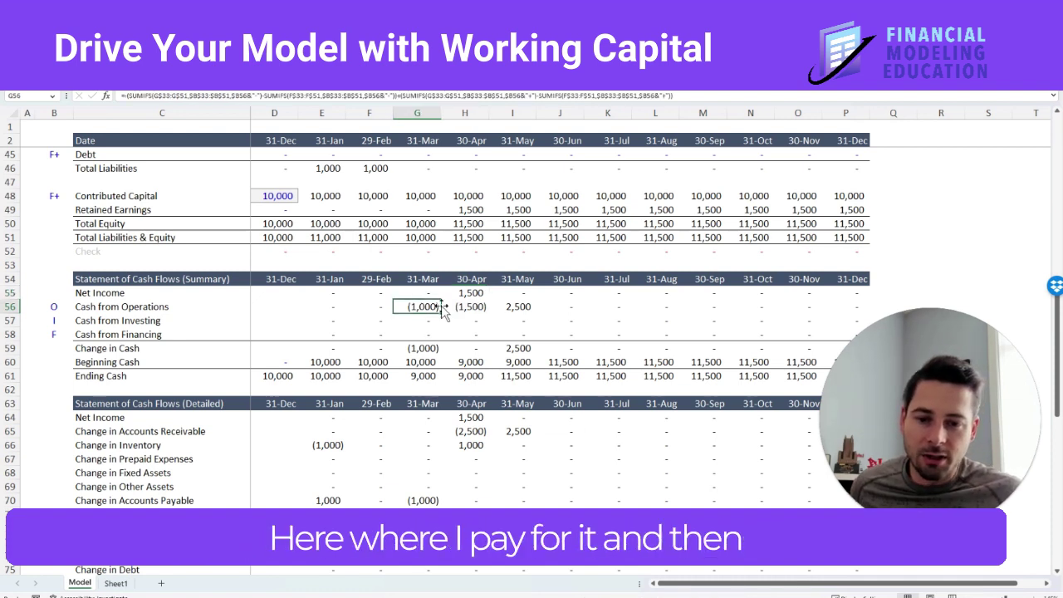
pyautogui.click(515, 306)
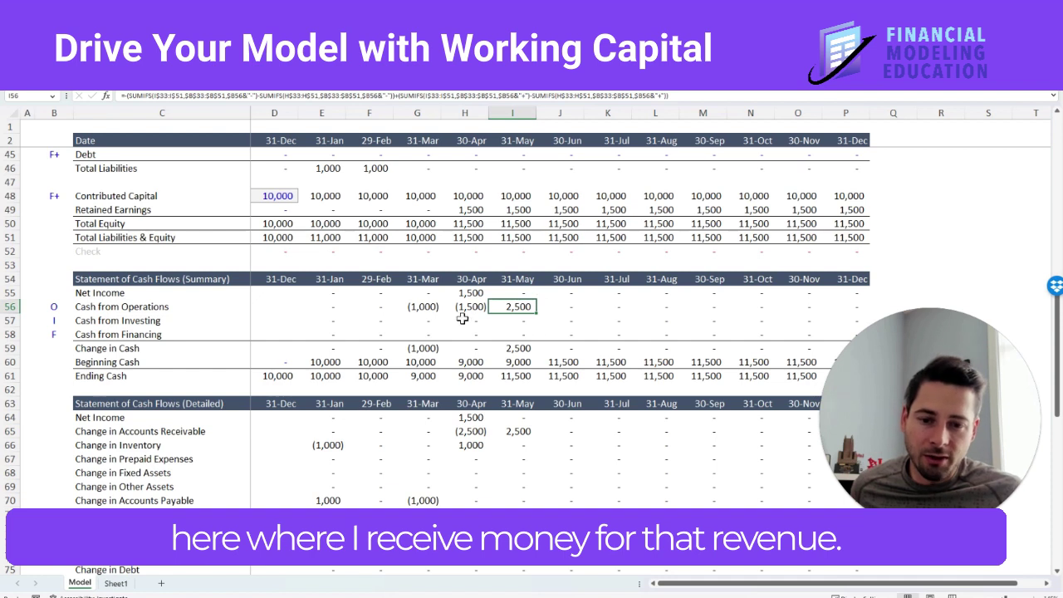
pyautogui.keyDown('ctrl'); pyautogui.click(422, 306); pyautogui.keyUp('ctrl')
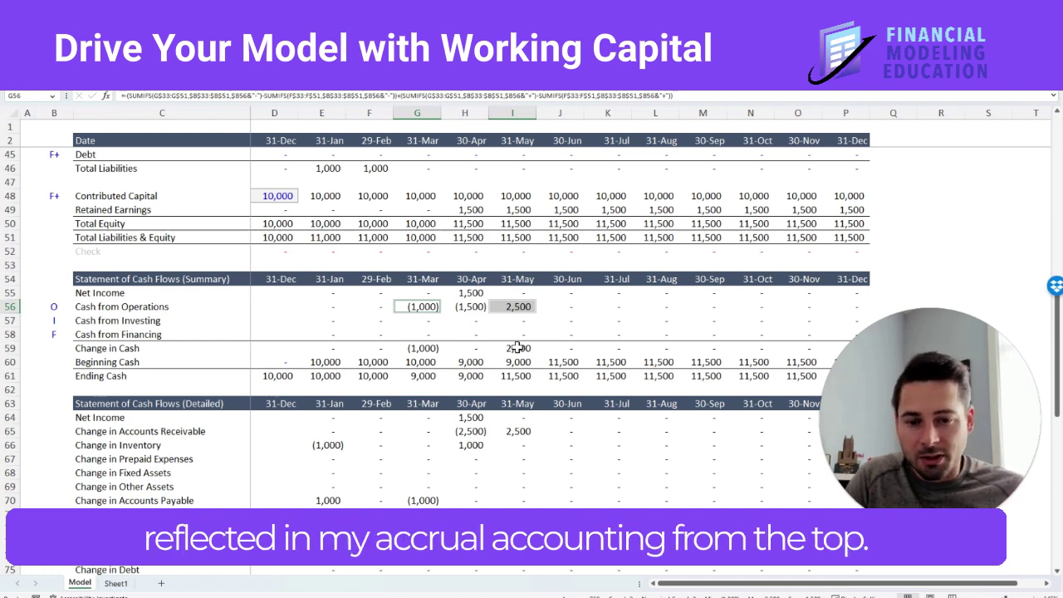
# Trace the Beginning Cash and Ending Cash roll-forward from January to May against the March and May operating cash flows.
pyautogui.scroll(-2, 545, 366)
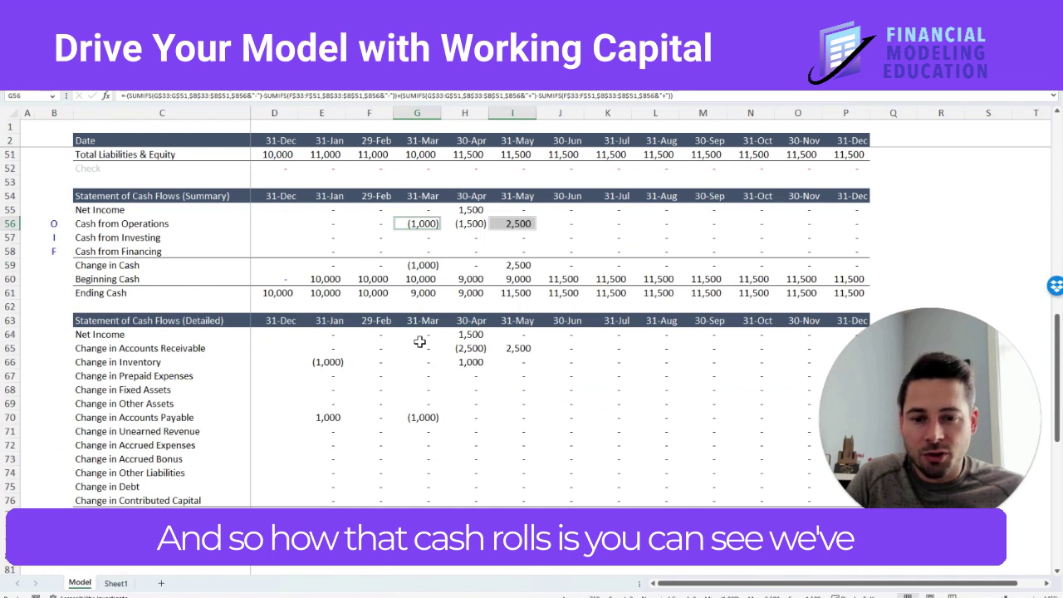
pyautogui.click(330, 279)
pyautogui.click(368, 281)
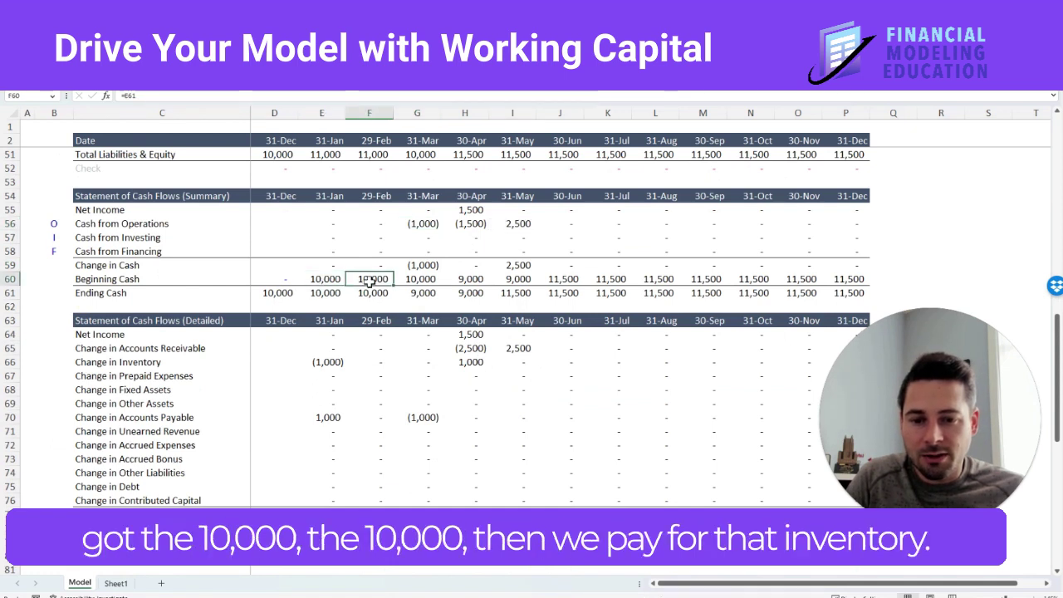
pyautogui.click(415, 281)
pyautogui.click(425, 224)
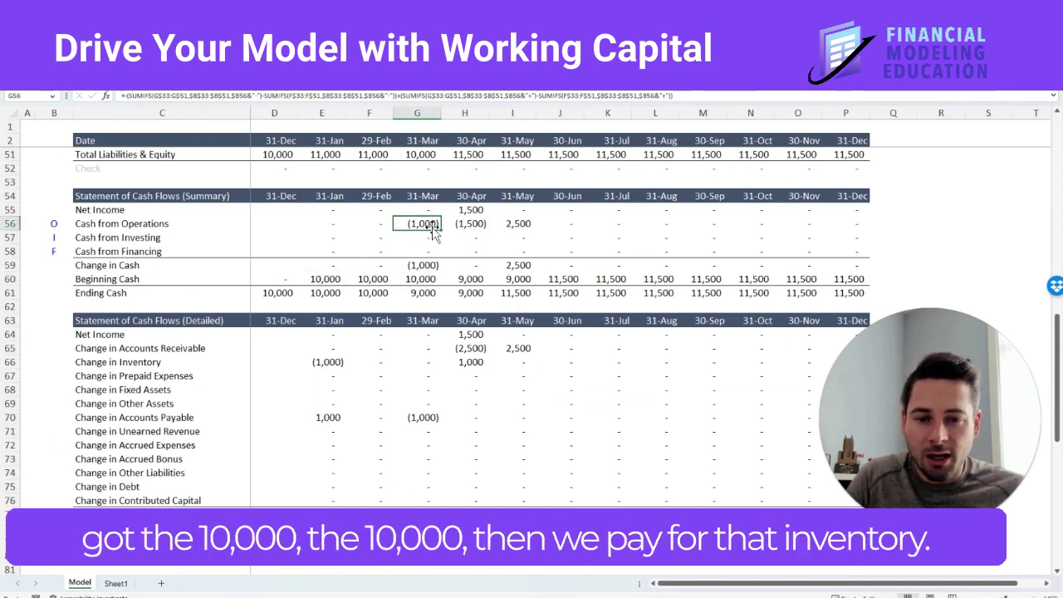
pyautogui.click(426, 292)
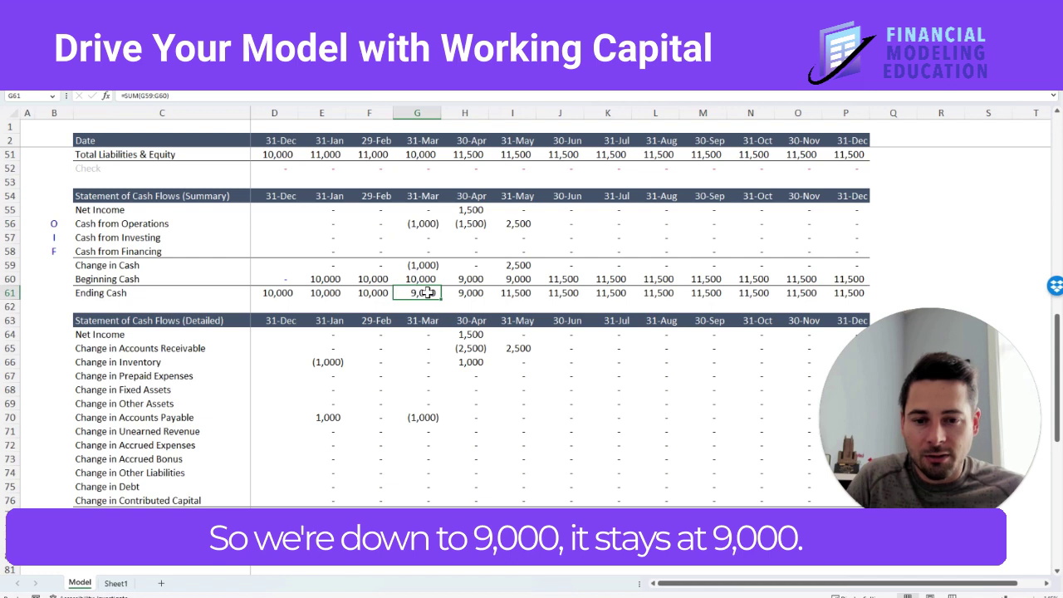
pyautogui.click(471, 279)
pyautogui.click(471, 294)
pyautogui.click(520, 225)
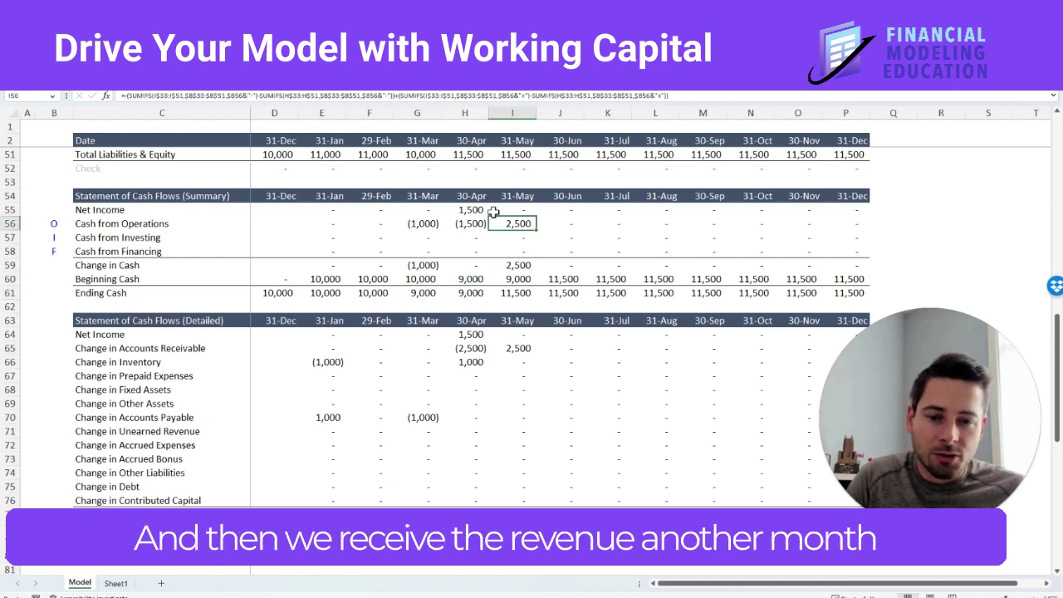
pyautogui.click(519, 293)
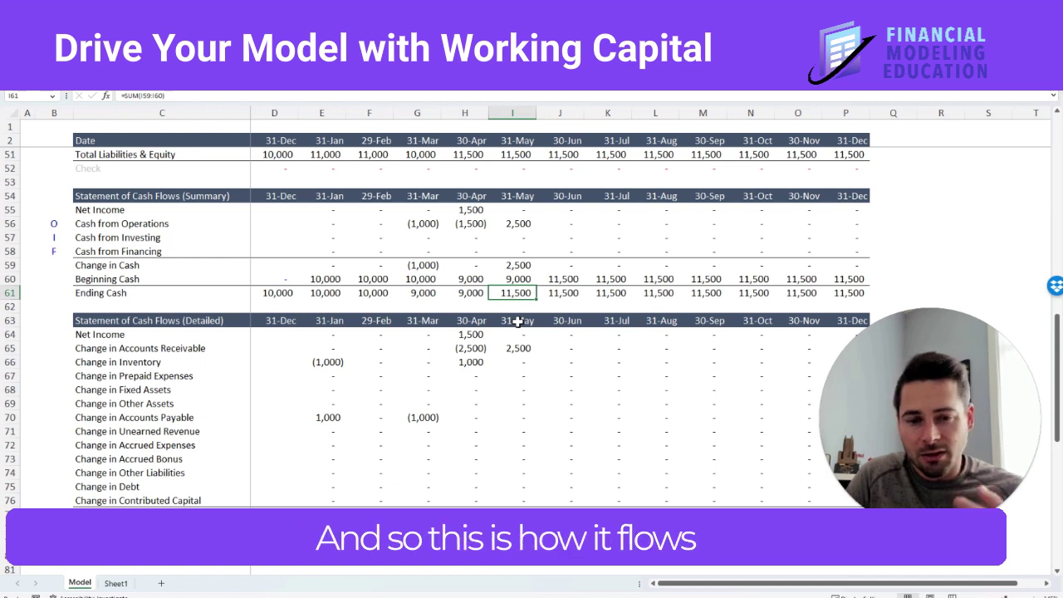
# Review the January regular purchase in the Inventory schedule as the driver of the receivable and payable schedules.
pyautogui.scroll(-9, 517, 321)
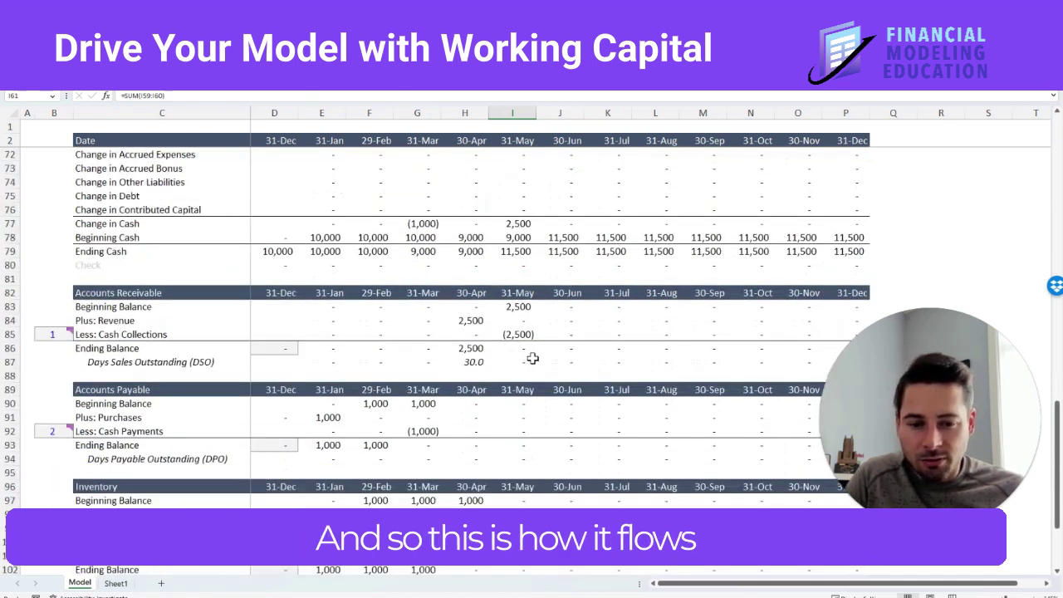
pyautogui.scroll(1, 533, 357)
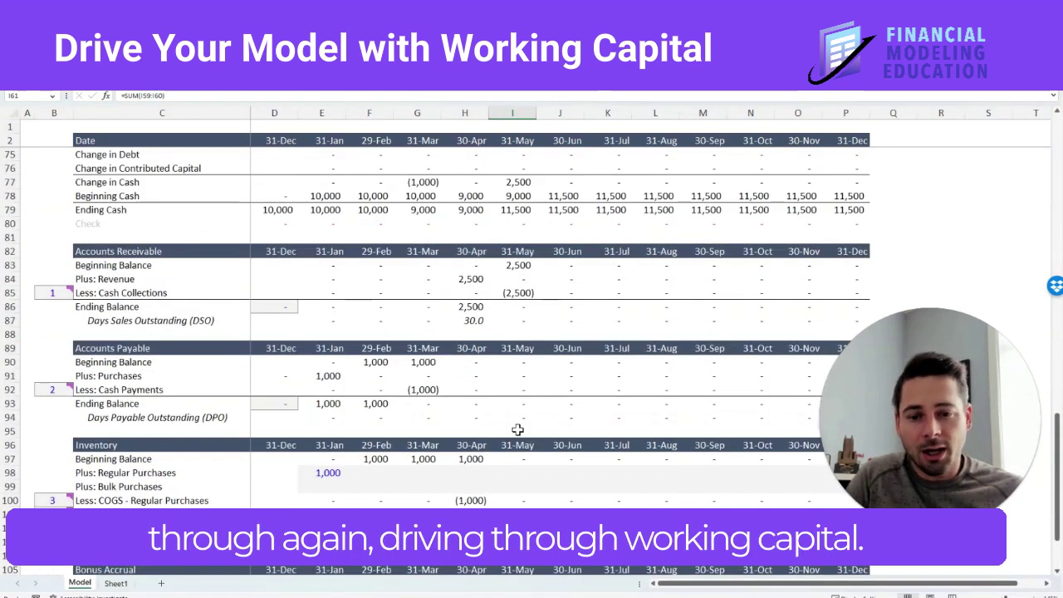
pyautogui.click(336, 472)
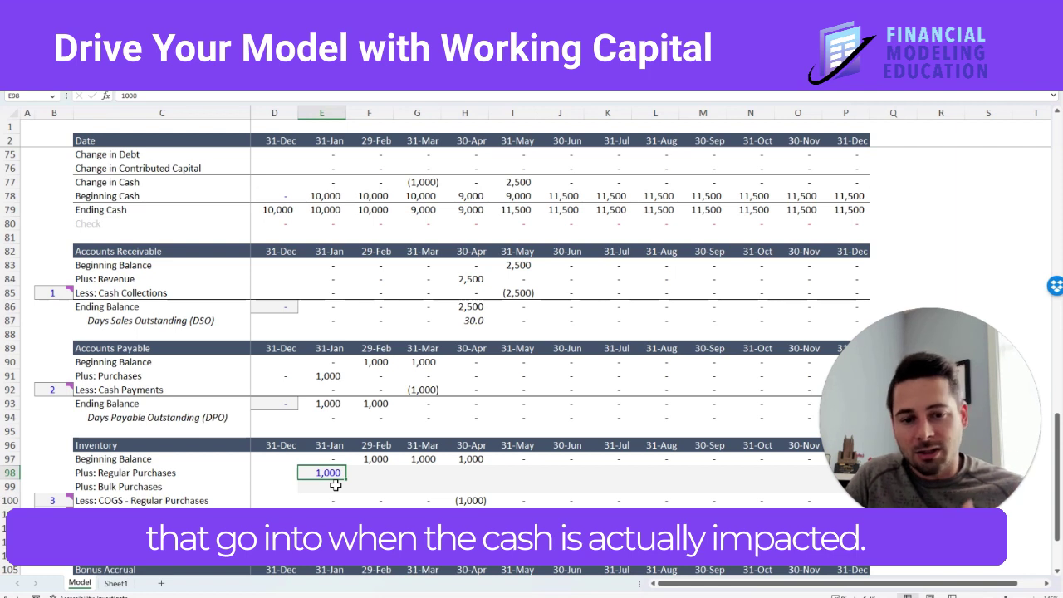
pyautogui.scroll(-1, 502, 493)
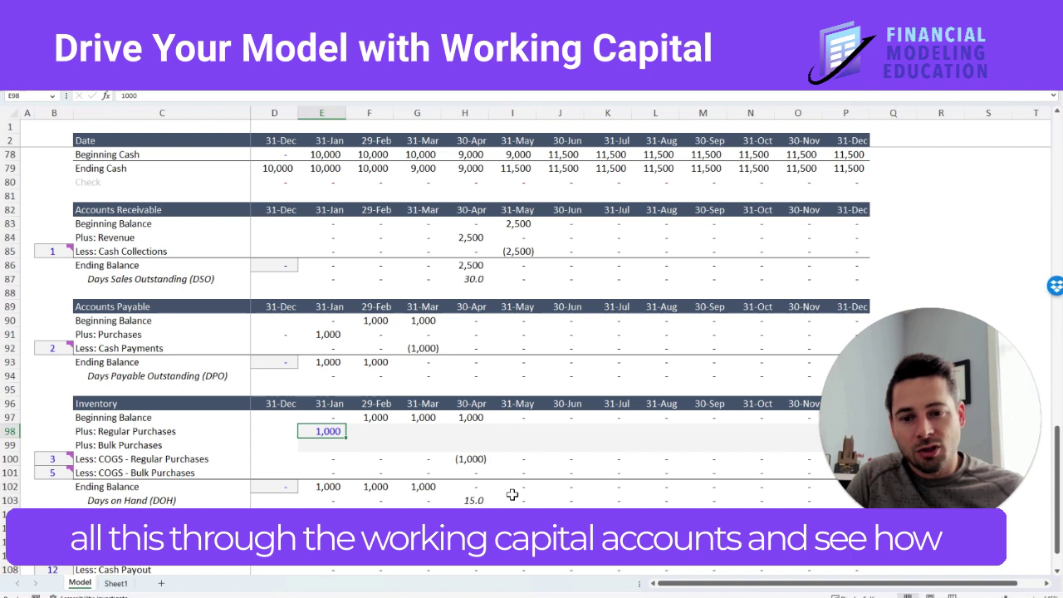
# Examine the income statement's Revenue row and April COGS - Purchases formula against the working capital schedules that drive them.
pyautogui.scroll(10, 526, 441)
pyautogui.scroll(15, 539, 434)
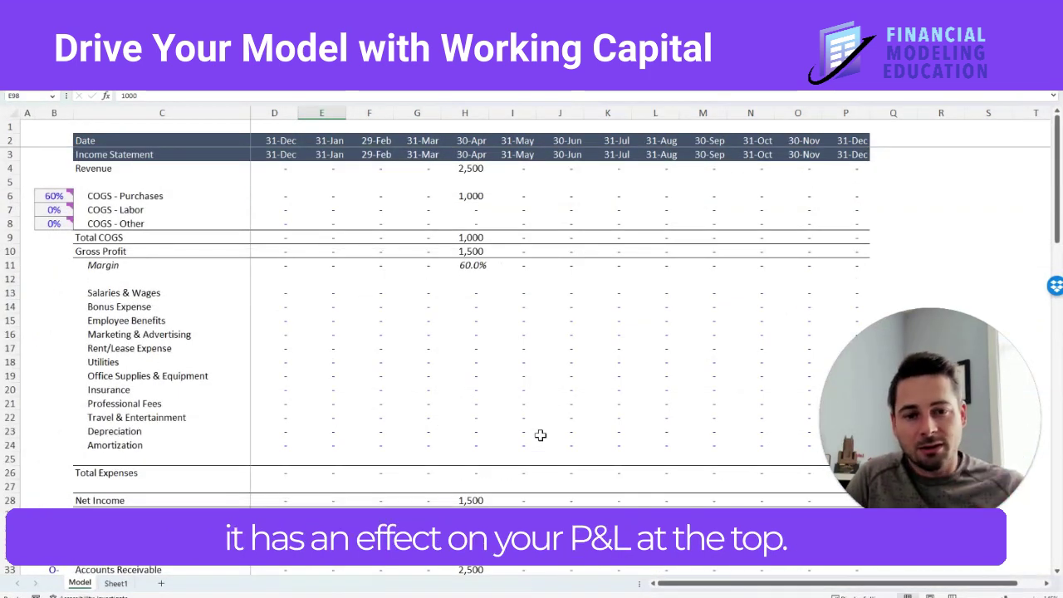
pyautogui.click(10, 167)
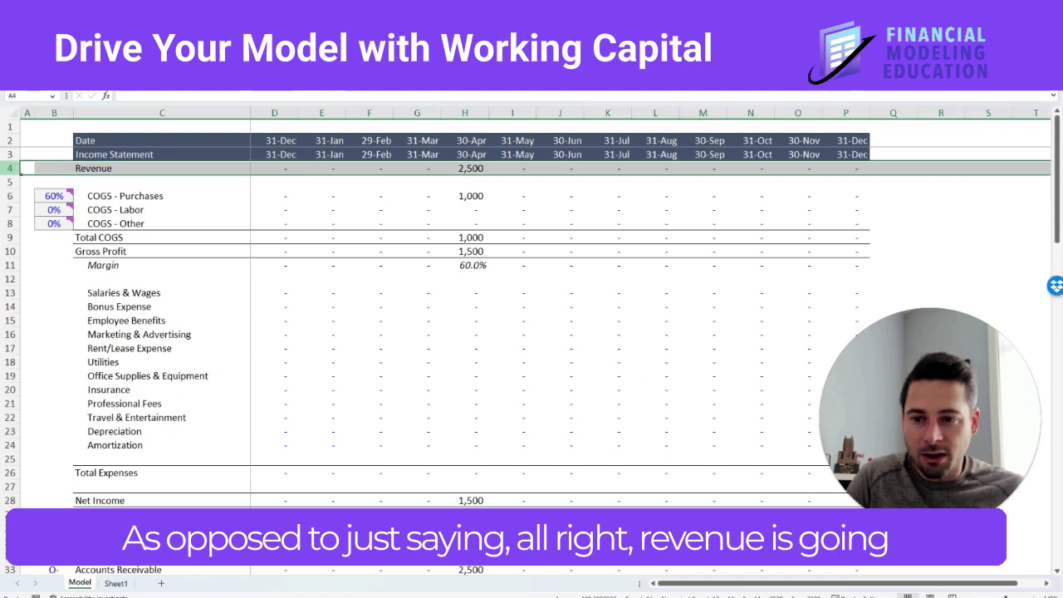
pyautogui.click(475, 196)
pyautogui.scroll(-10, 505, 308)
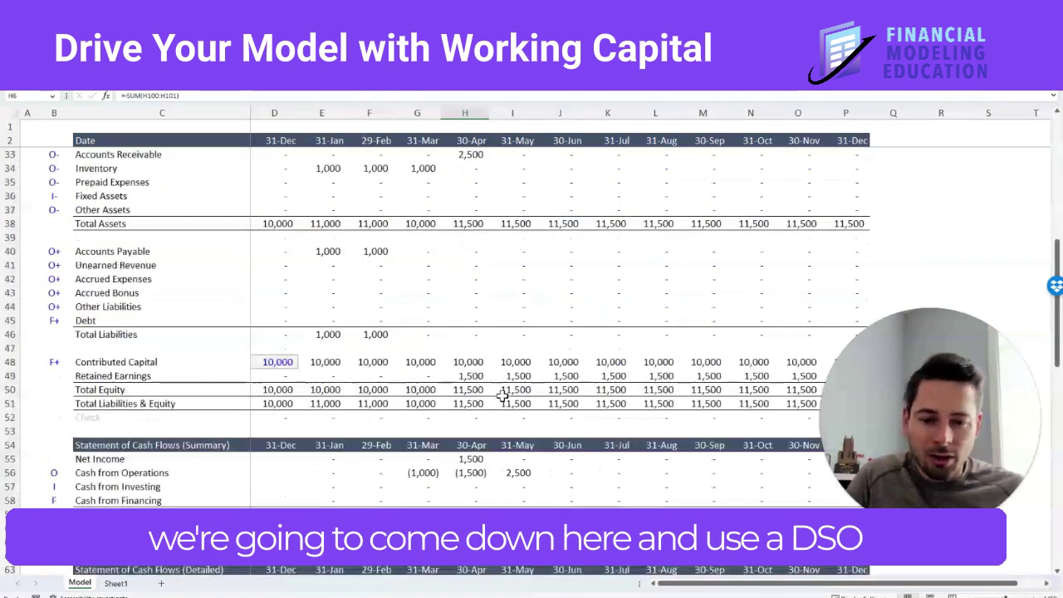
pyautogui.scroll(-15, 502, 396)
pyautogui.scroll(-1, 502, 401)
pyautogui.scroll(1, 503, 401)
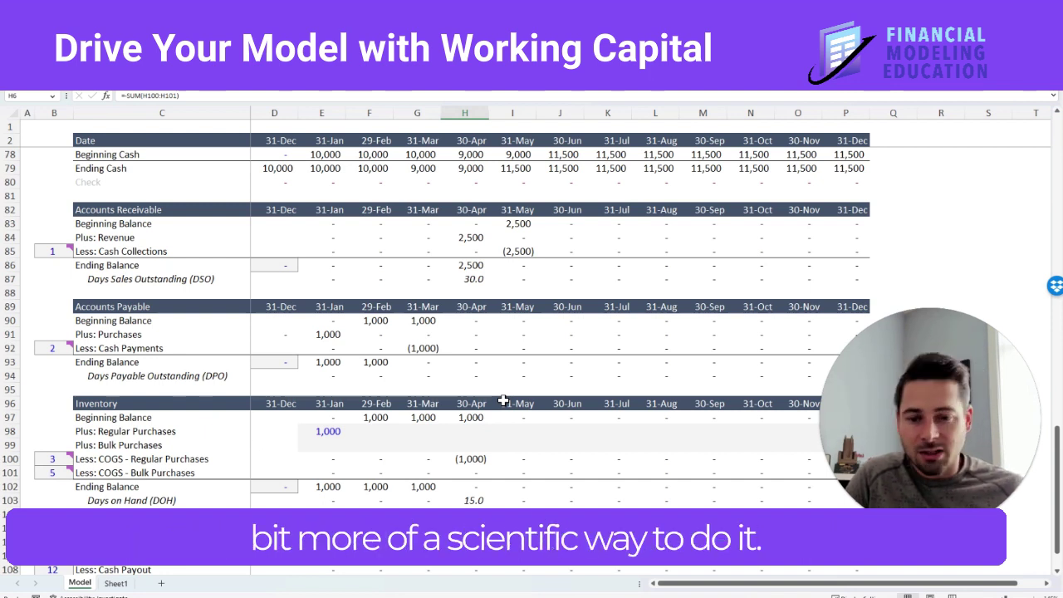
# Fill the 31-Jan regular purchase of 1000 across all months through 31-Dec in the Inventory schedule.
pyautogui.scroll(-1, 470, 461)
pyautogui.click(366, 389)
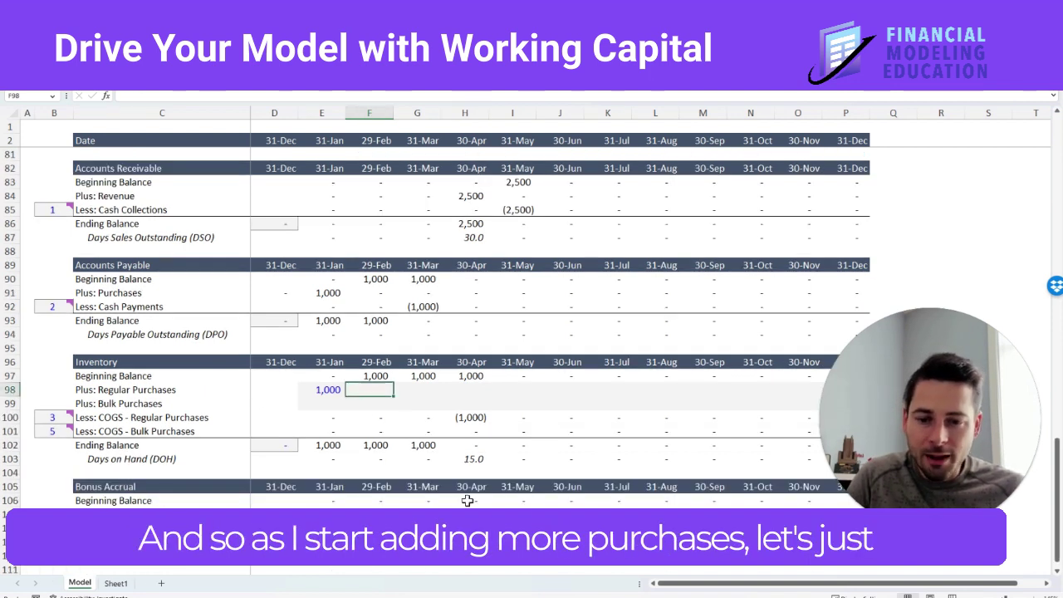
pyautogui.press('Left')
pyautogui.hotkey('shift', 'Right')
pyautogui.hotkey('shift', 'Right')
pyautogui.hotkey('shift', 'Right')
pyautogui.hotkey('shift', 'Right')
pyautogui.hotkey('shift', 'Right')
pyautogui.hotkey('shift', 'Right')
pyautogui.hotkey('shift', 'Right')
pyautogui.hotkey('shift', 'Right')
pyautogui.hotkey('shift', 'Right')
pyautogui.hotkey('shift', 'Right')
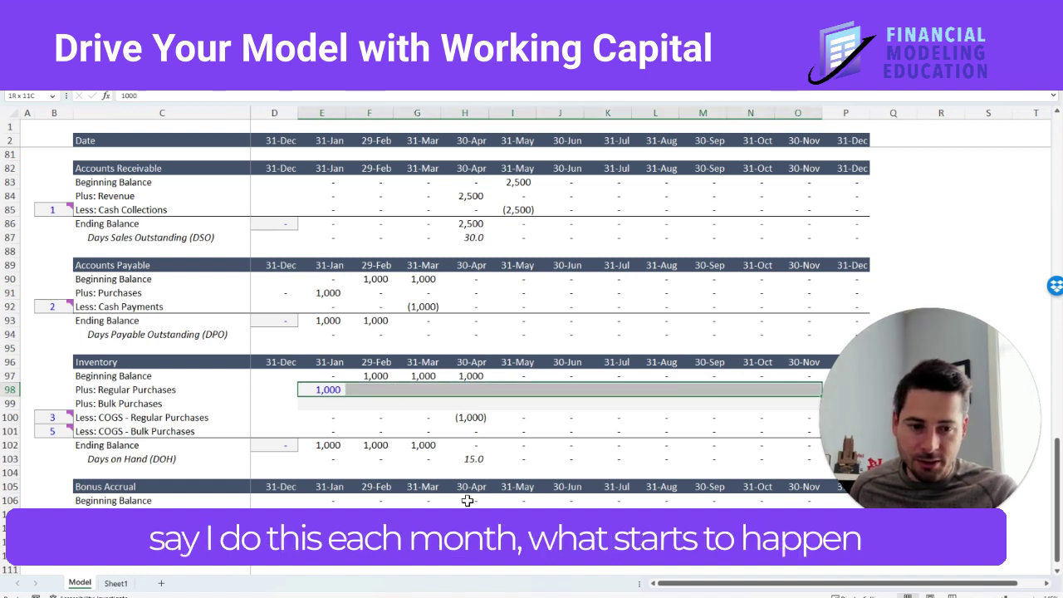
pyautogui.hotkey('ctrl', 'r')
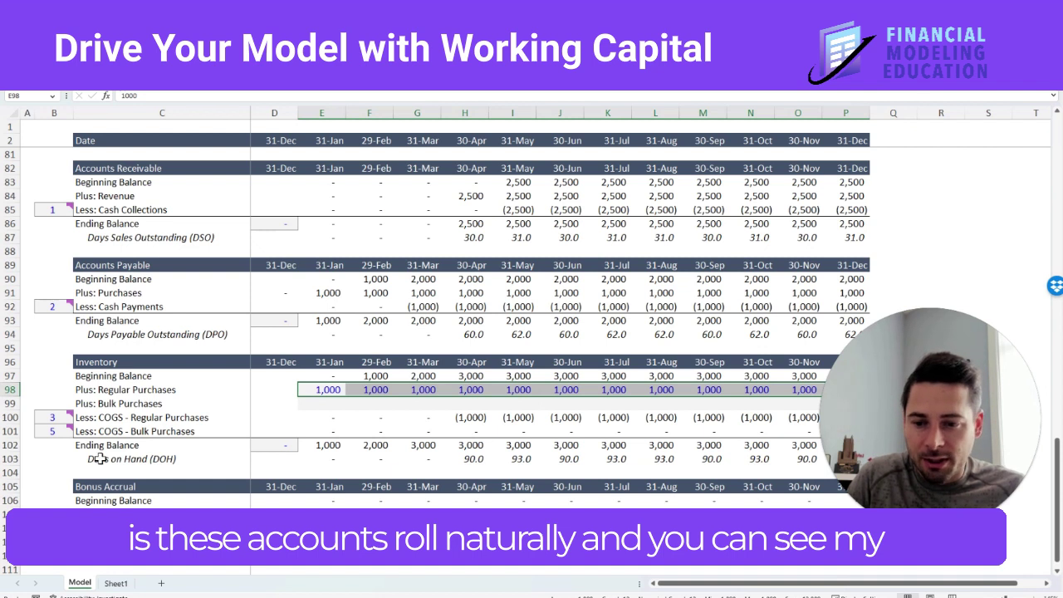
# Compare the Days on Hand, Days Payable Outstanding and Days Sales Outstanding from April onward with their monthly lag assumptions in column B.
pyautogui.moveTo(472, 458); pyautogui.dragTo(712, 458)
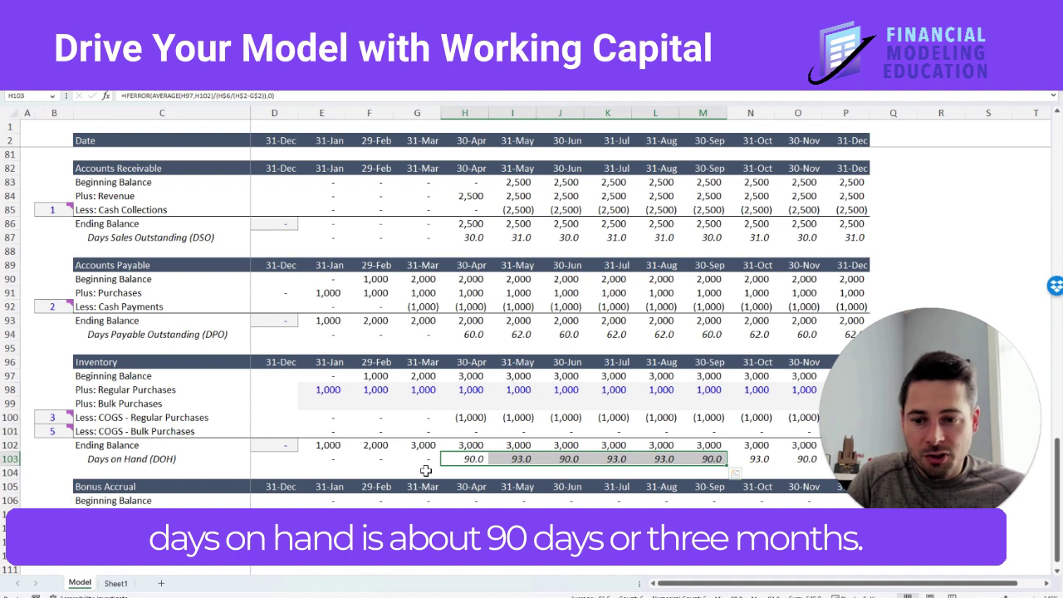
pyautogui.moveTo(71, 417)
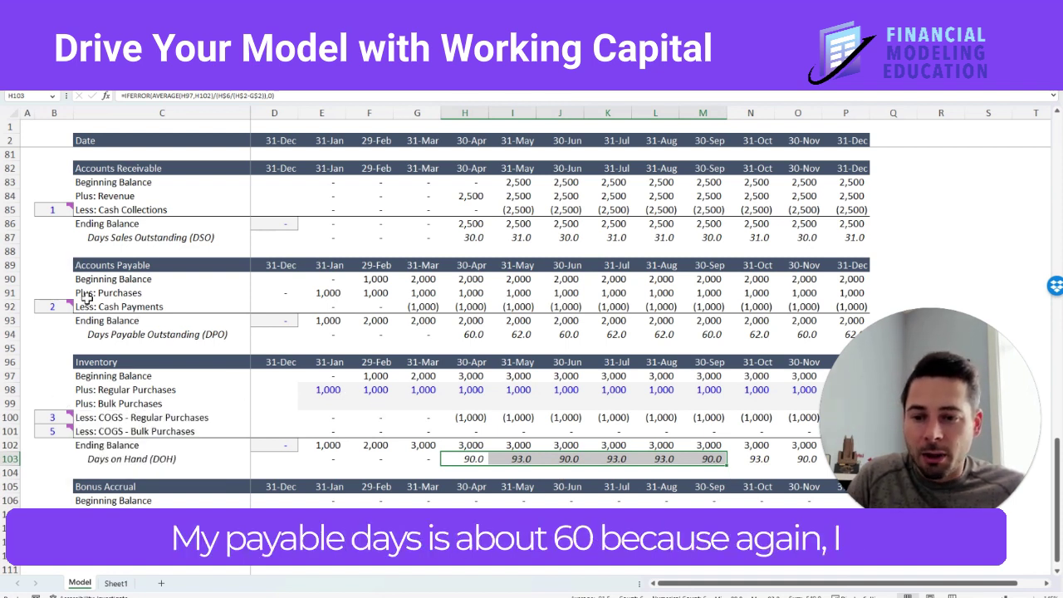
pyautogui.moveTo(466, 336); pyautogui.dragTo(707, 335)
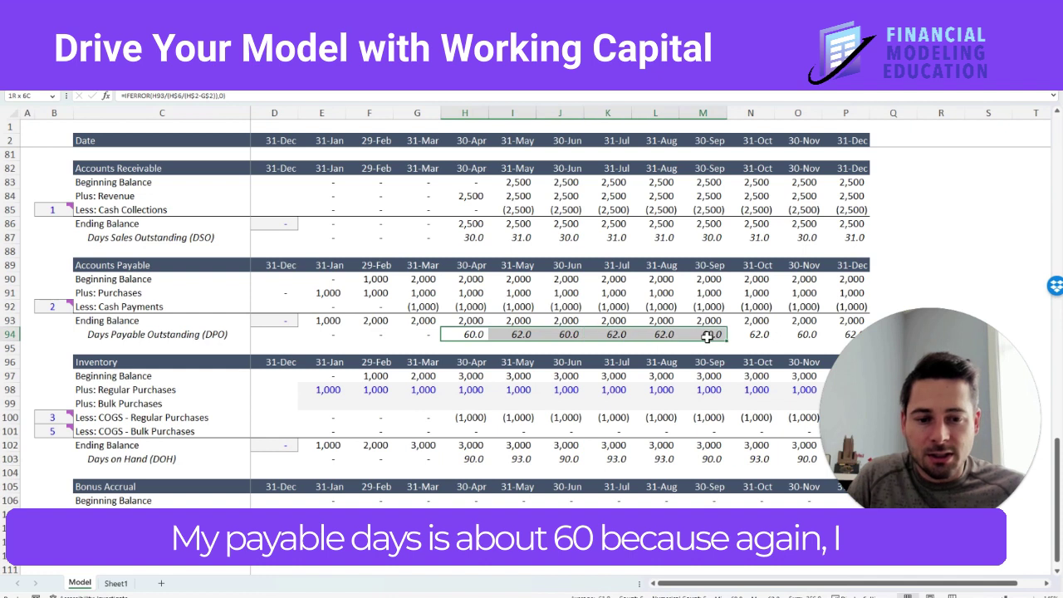
pyautogui.click(58, 305)
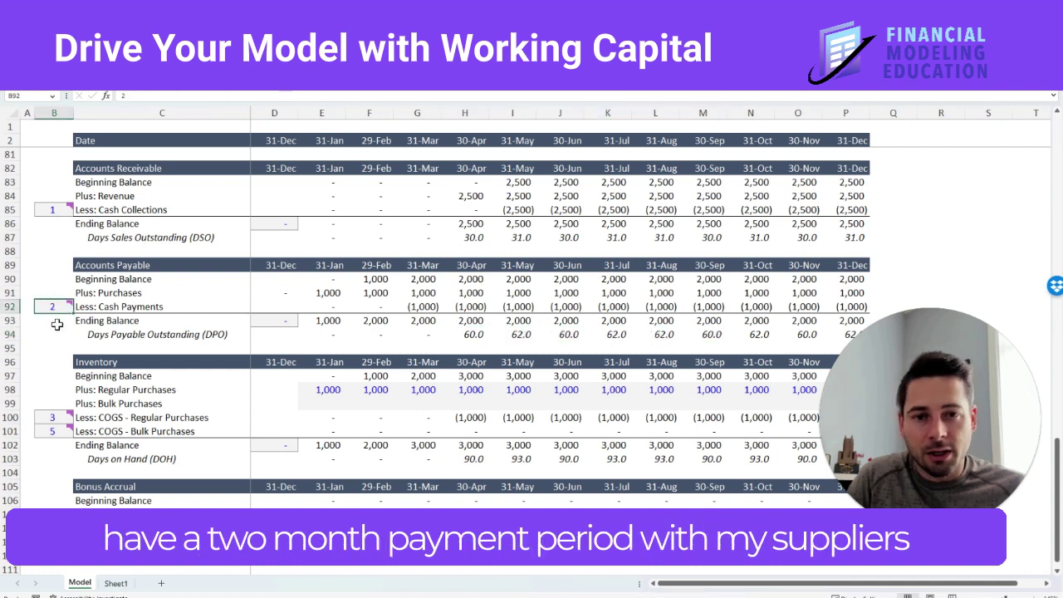
pyautogui.scroll(2, 539, 297)
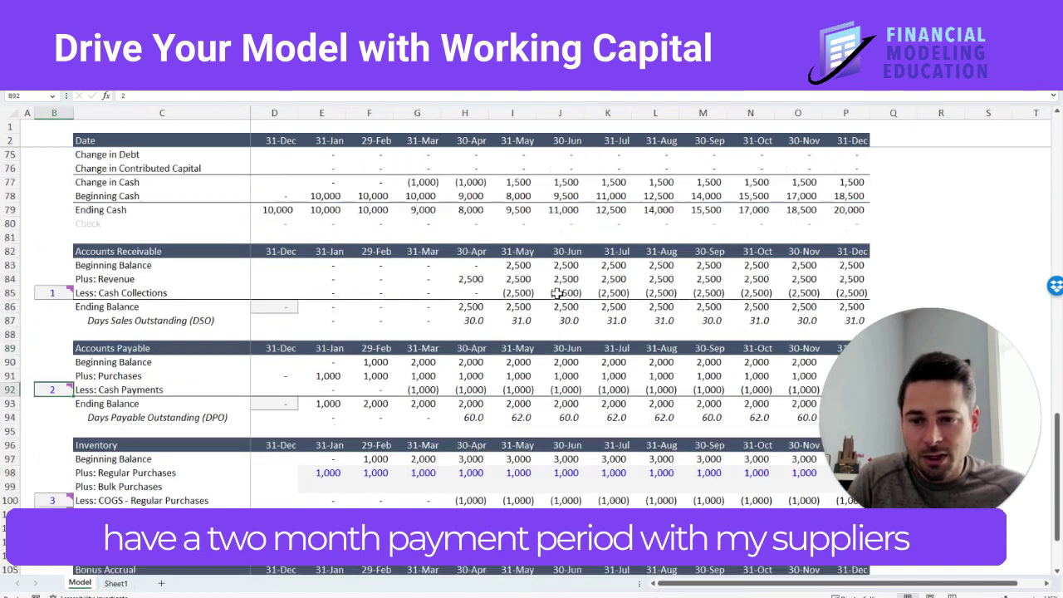
pyautogui.moveTo(469, 320); pyautogui.dragTo(755, 320)
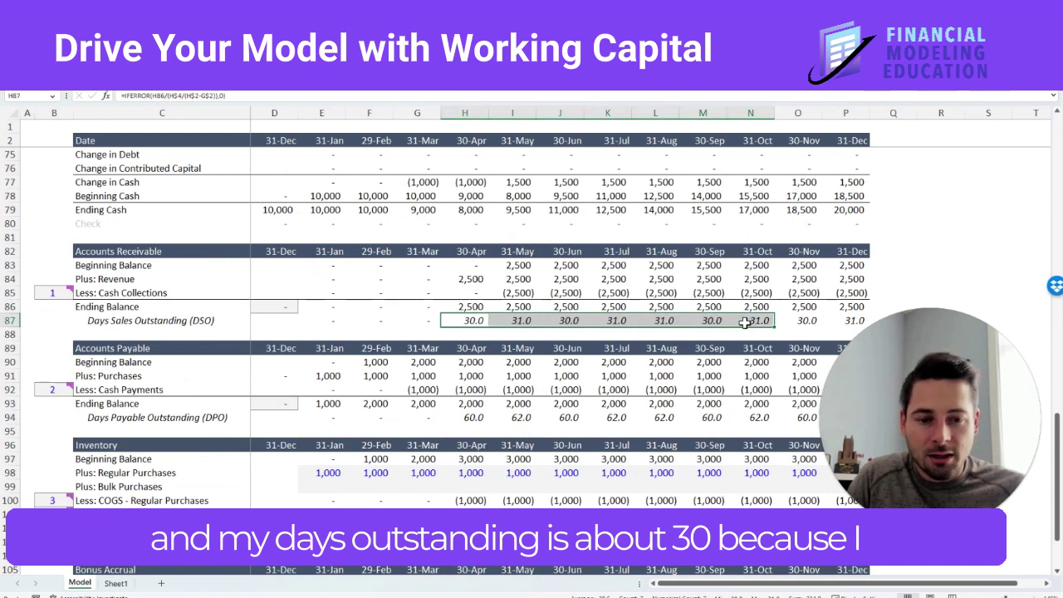
pyautogui.click(52, 292)
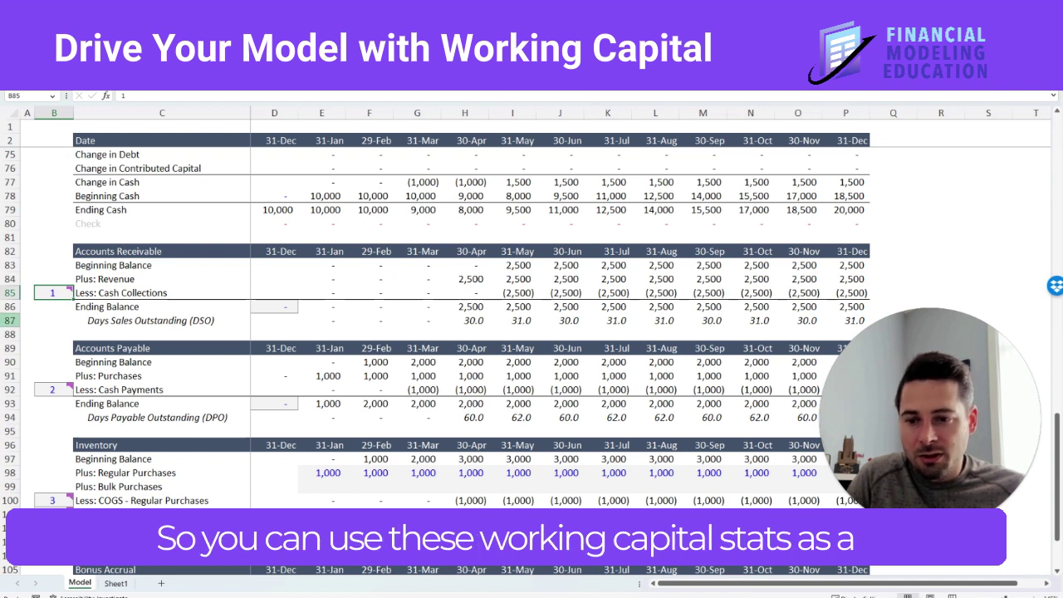
# Review the full DSO, DPO and DOH rows across the receivable, payable and inventory schedules as a sanity check on the model.
pyautogui.click(12, 321)
pyautogui.click(12, 417)
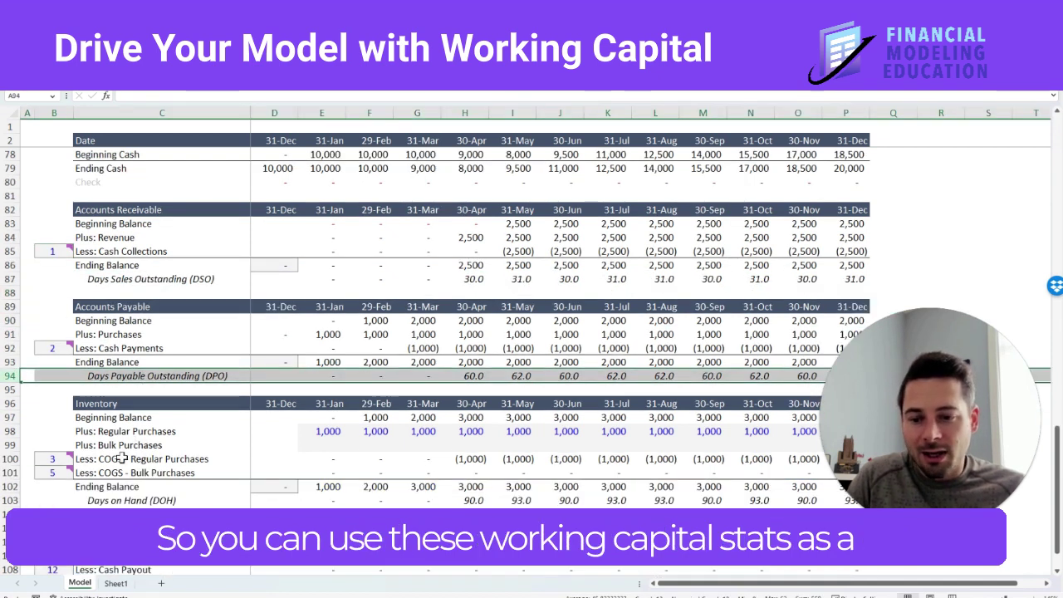
pyautogui.scroll(-1, 76, 427)
pyautogui.click(11, 499)
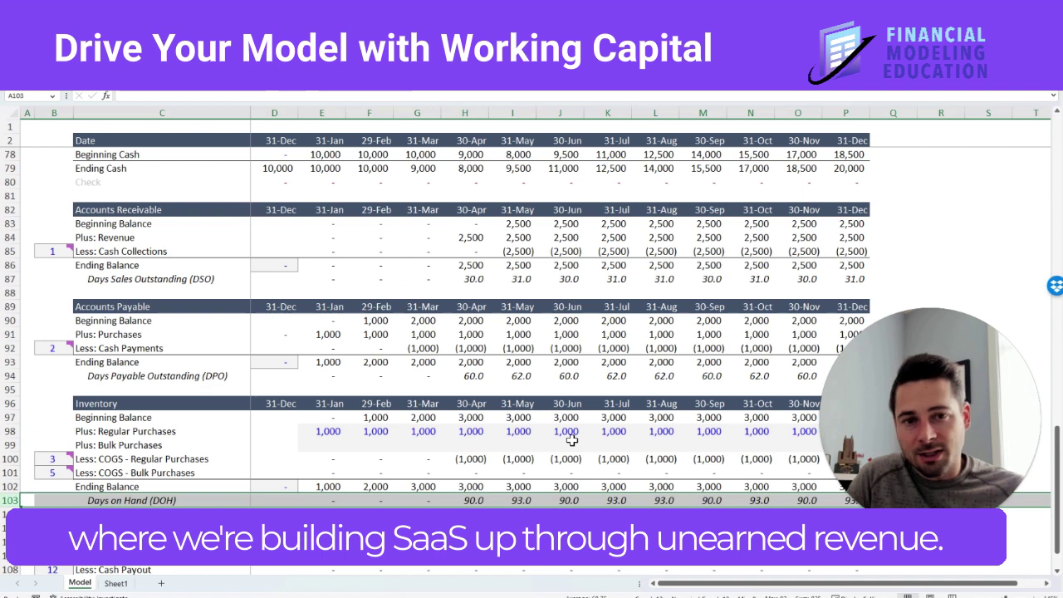
pyautogui.scroll(-1, 571, 440)
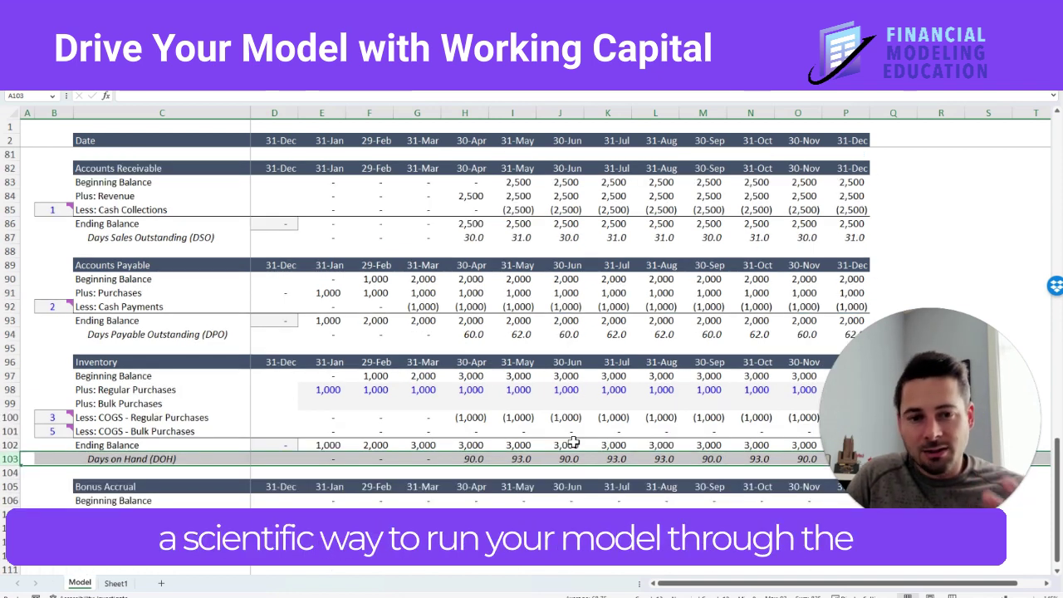
pyautogui.scroll(1, 573, 443)
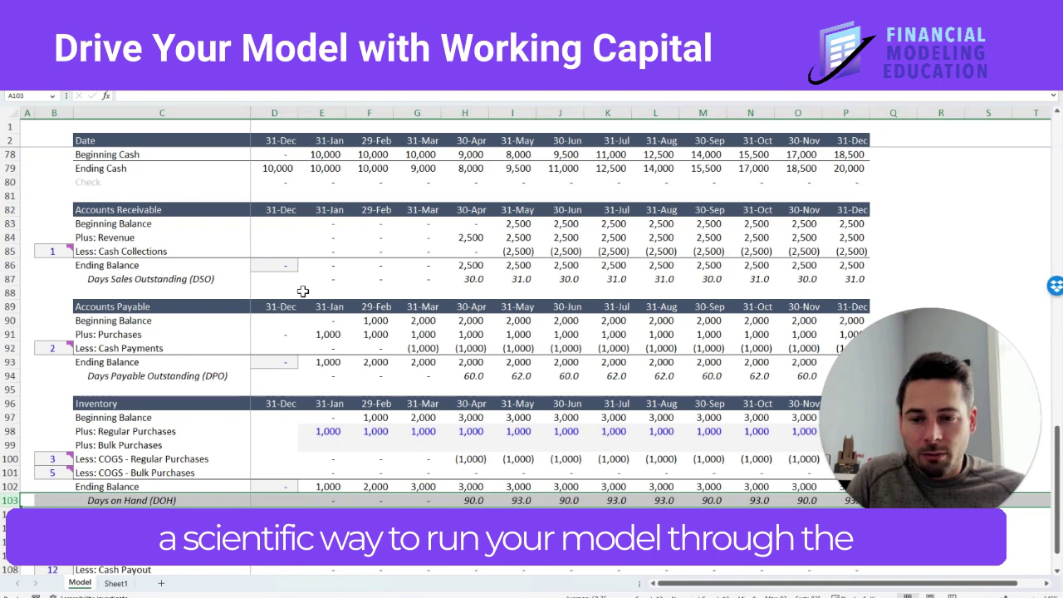